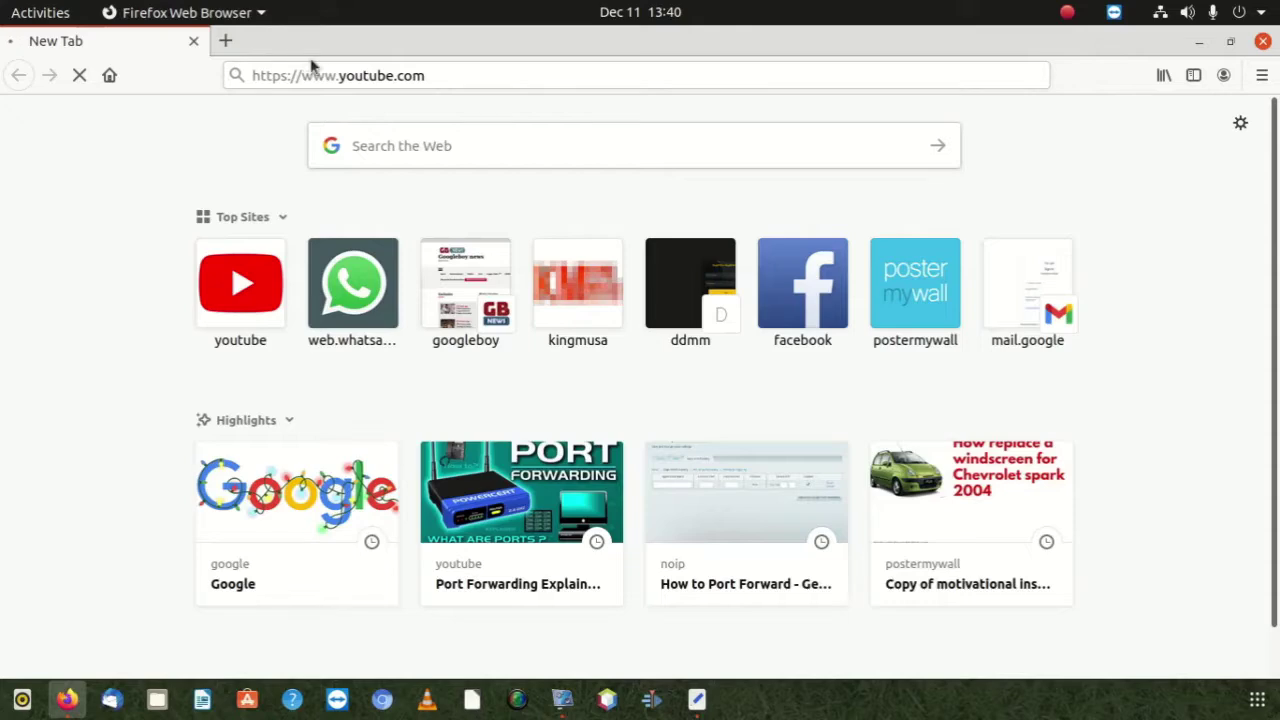
# Replace the browser address with 10.0.0.2 to load the D-Link login page
pyautogui.click(336, 75)
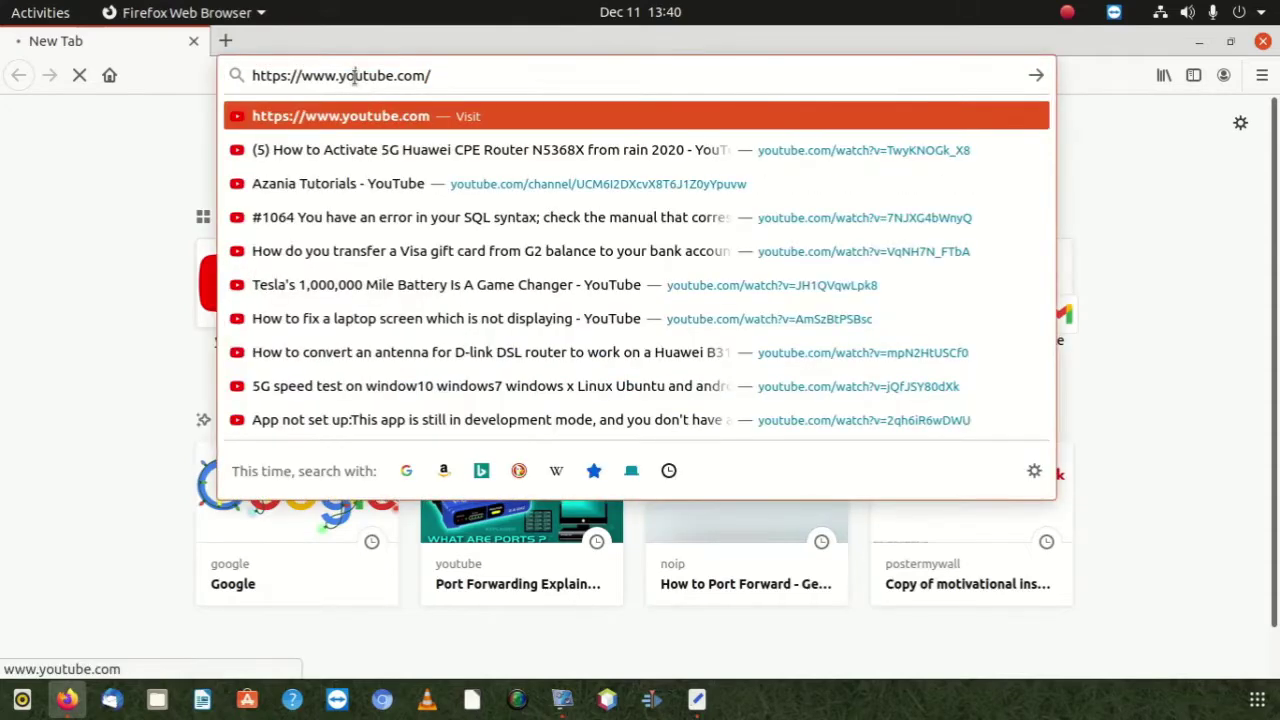
pyautogui.click(353, 77)
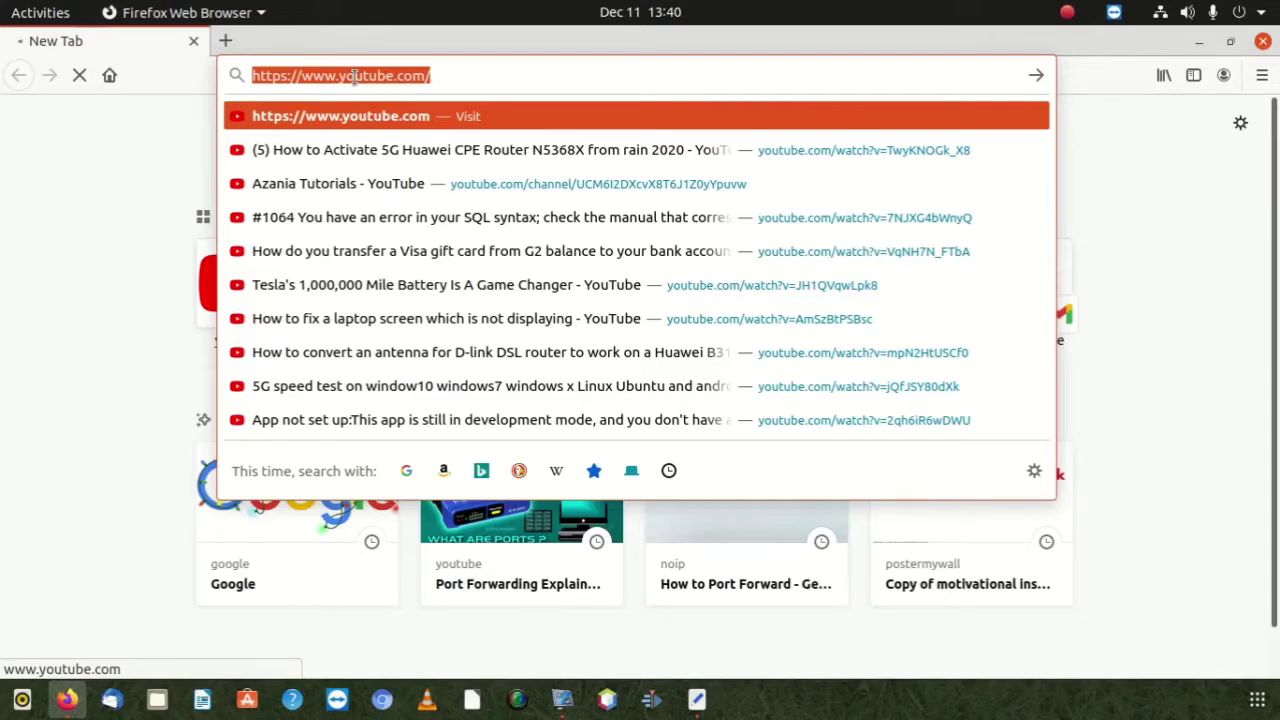
pyautogui.write('10')
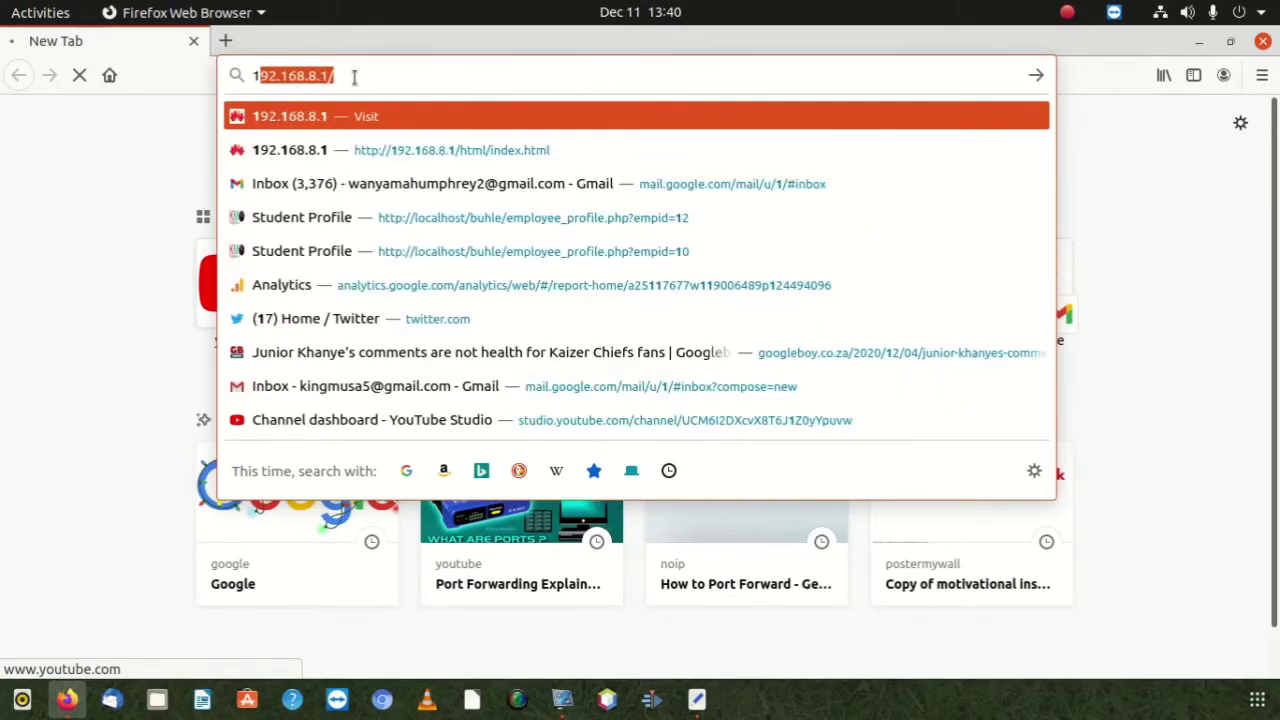
pyautogui.write('.')
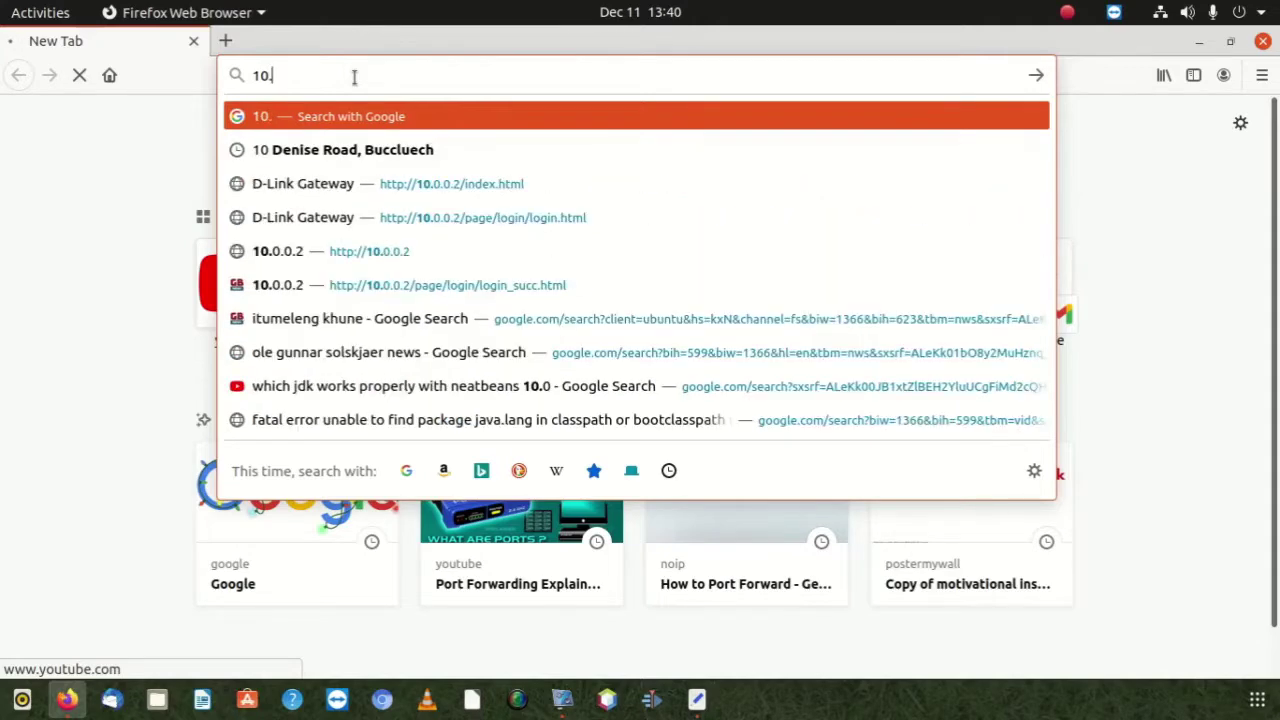
pyautogui.write('0.0.2')
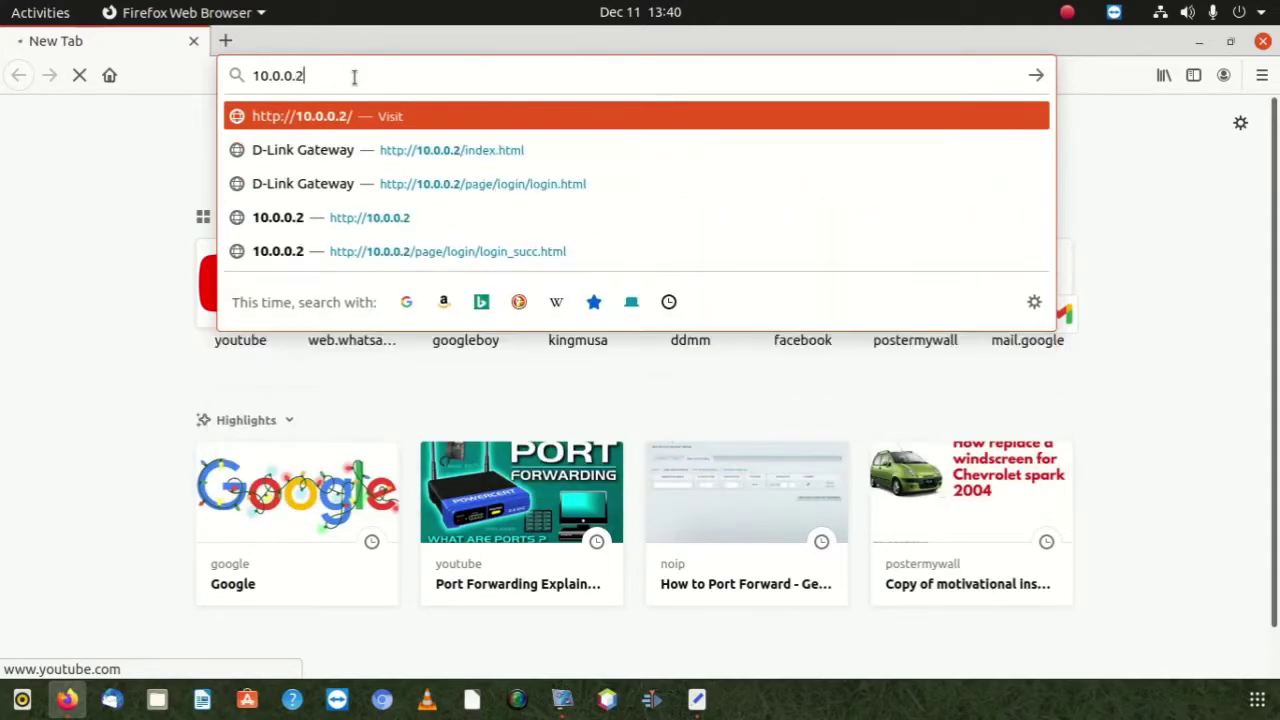
pyautogui.press('Return')
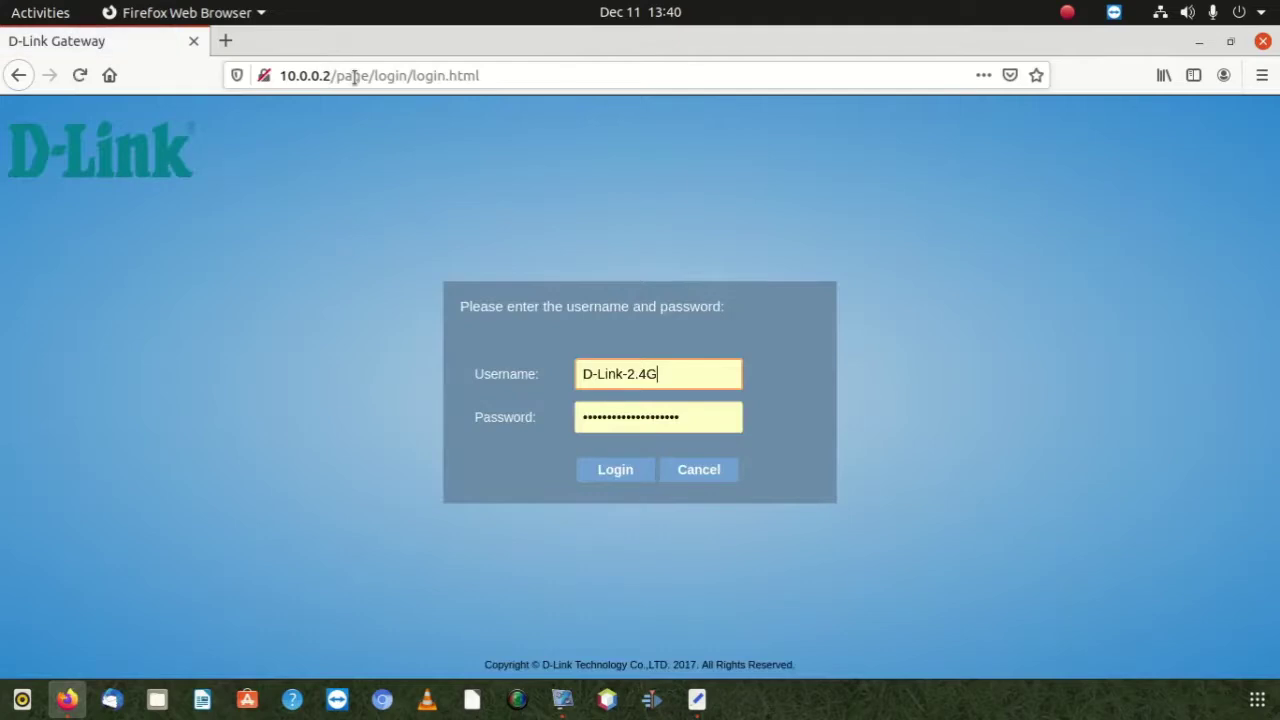
# Log in with username admin and the administrator password, replacing the autofilled values
pyautogui.click(500, 374)
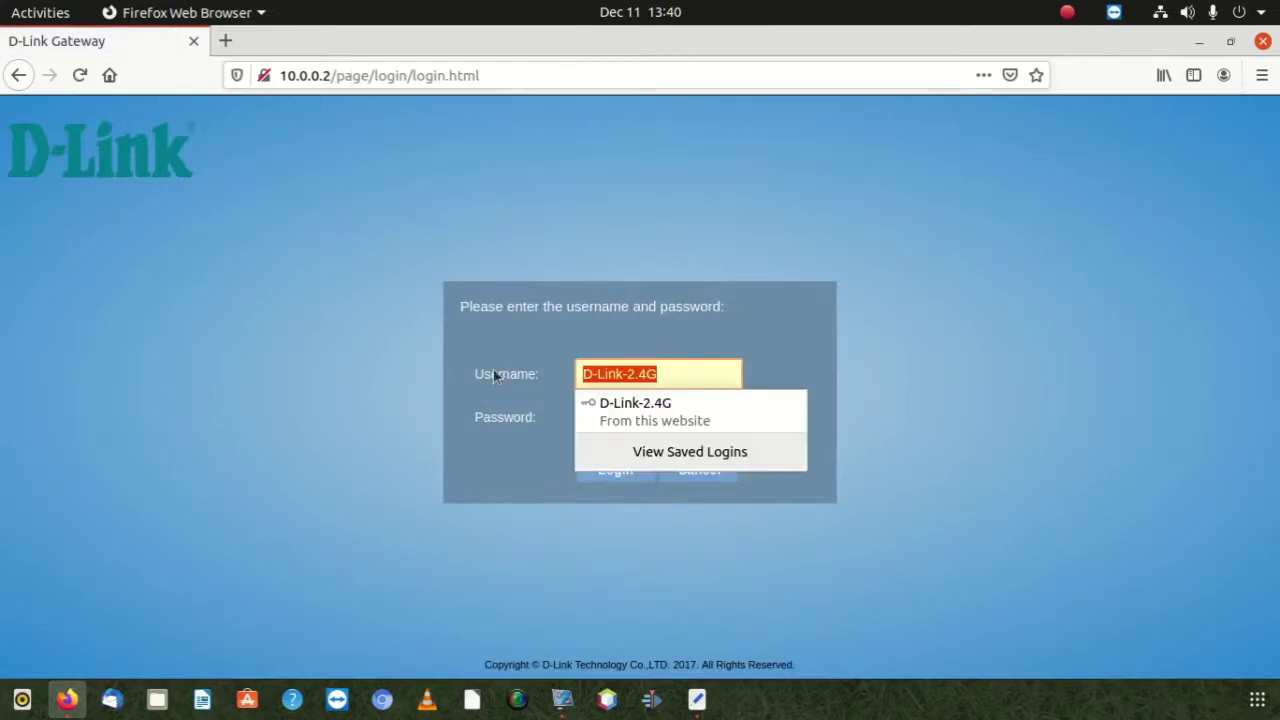
pyautogui.write('admin')
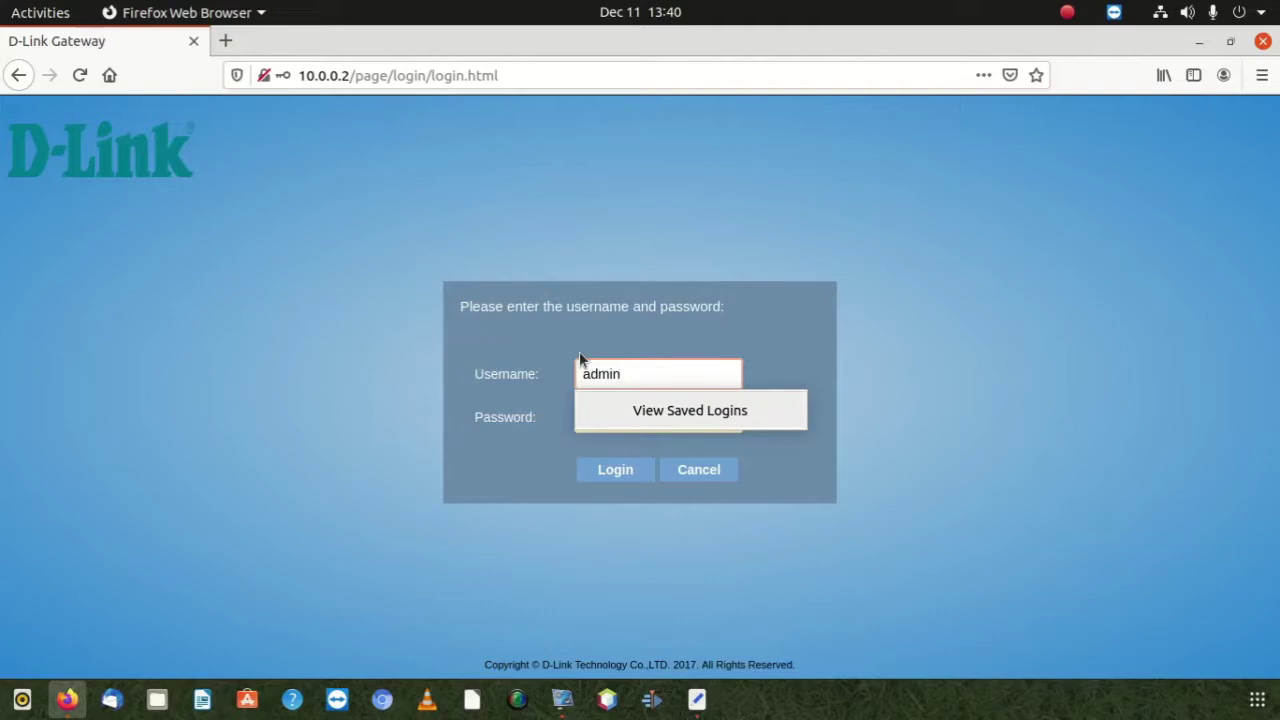
pyautogui.click(643, 451)
pyautogui.doubleClick(656, 424)
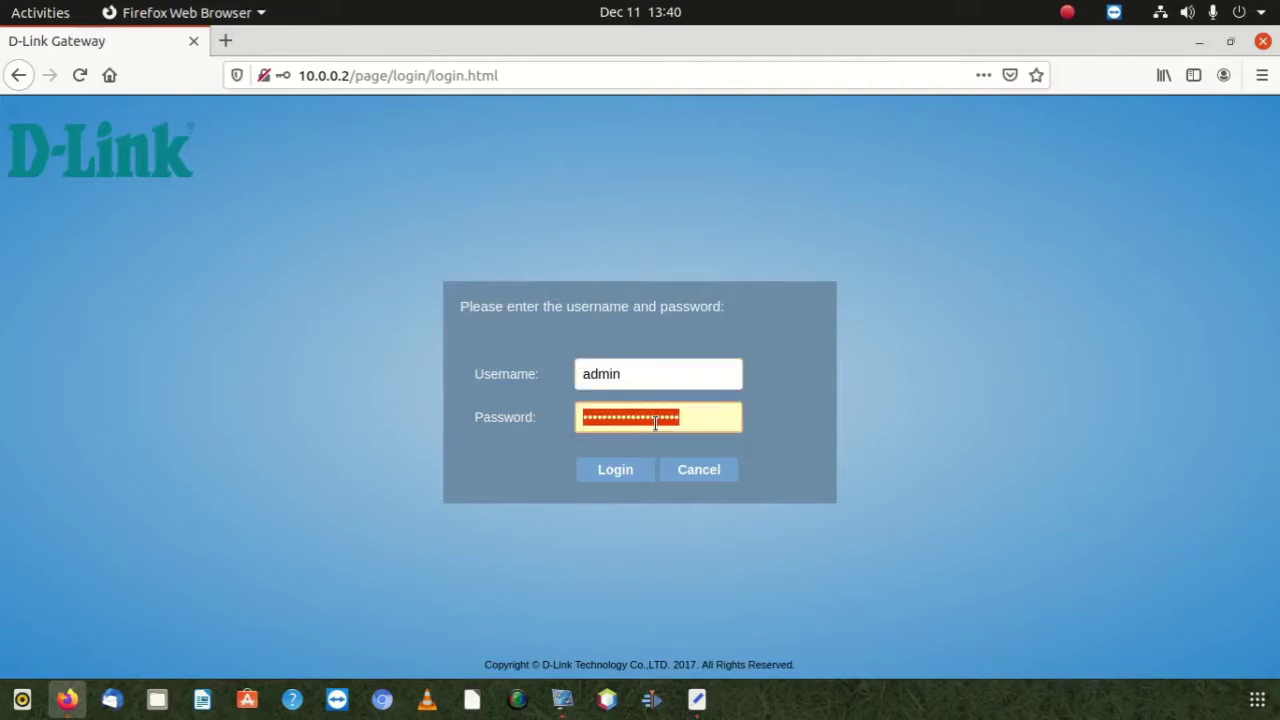
pyautogui.press('BackSpace')
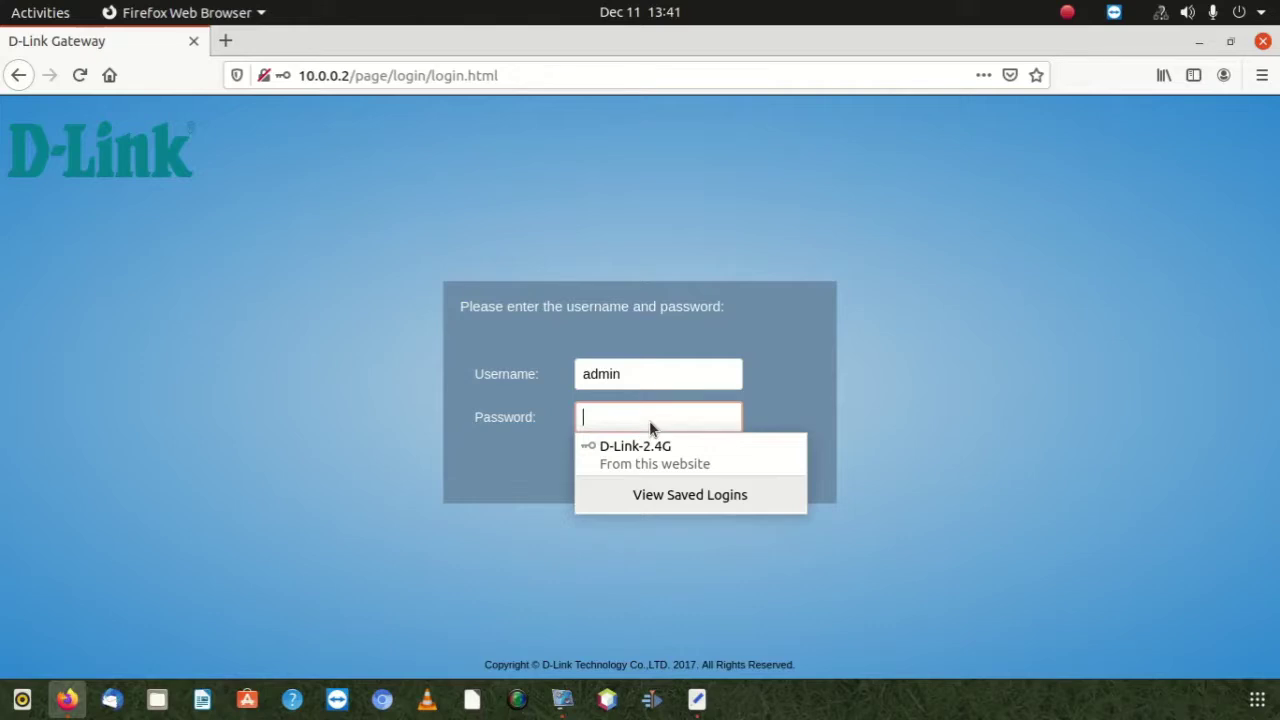
pyautogui.write('admin')
pyautogui.press('Return')
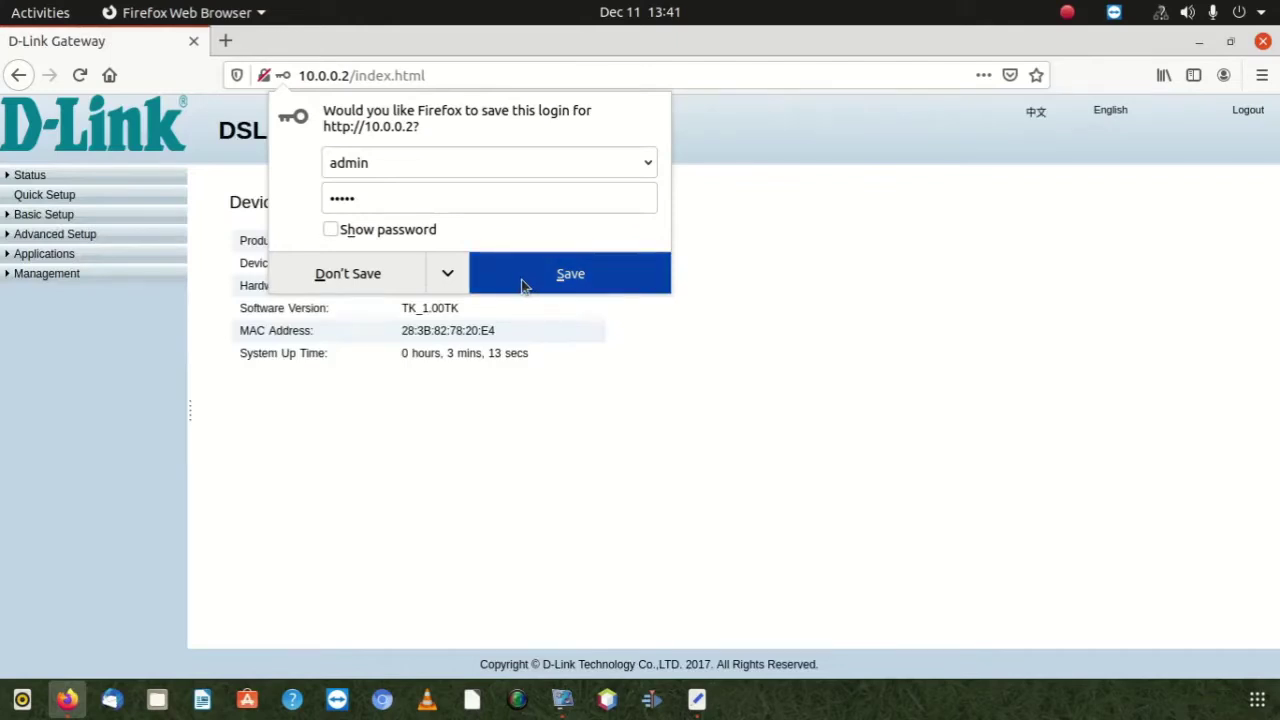
# Decline Firefox's save-login prompt and expand Advanced Setup in the sidebar
pyautogui.click(290, 278)
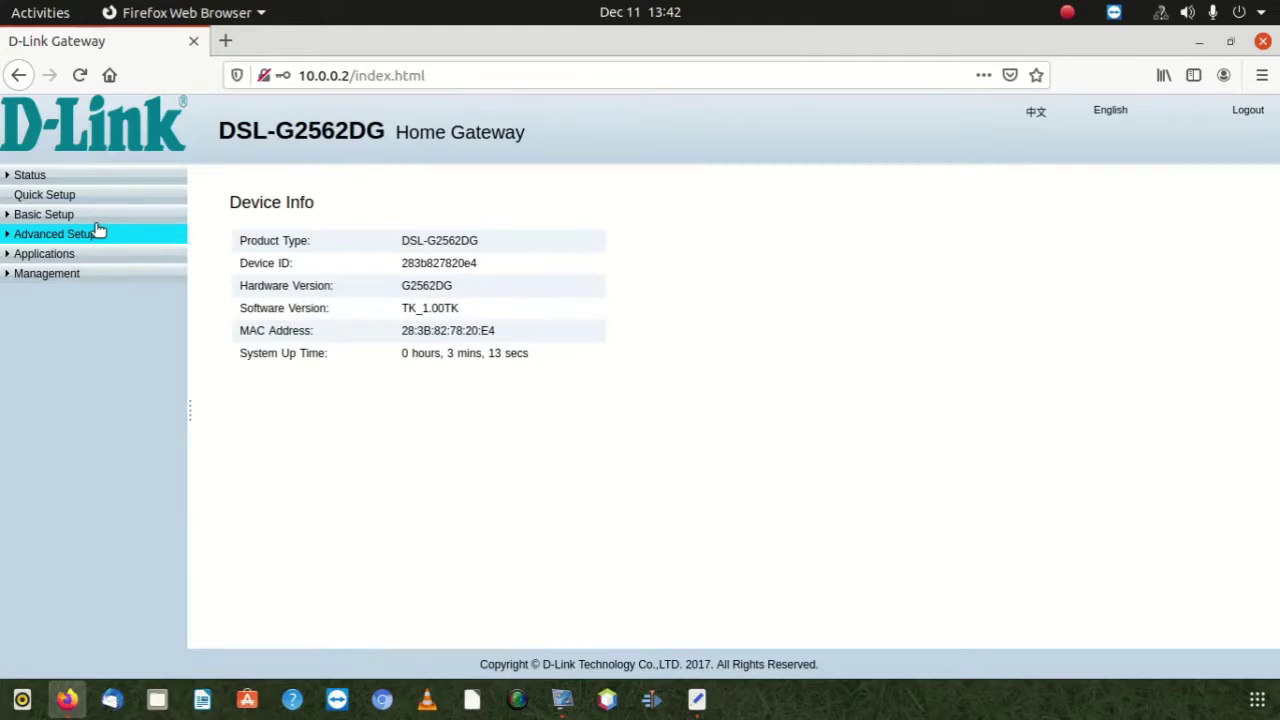
pyautogui.click(104, 233)
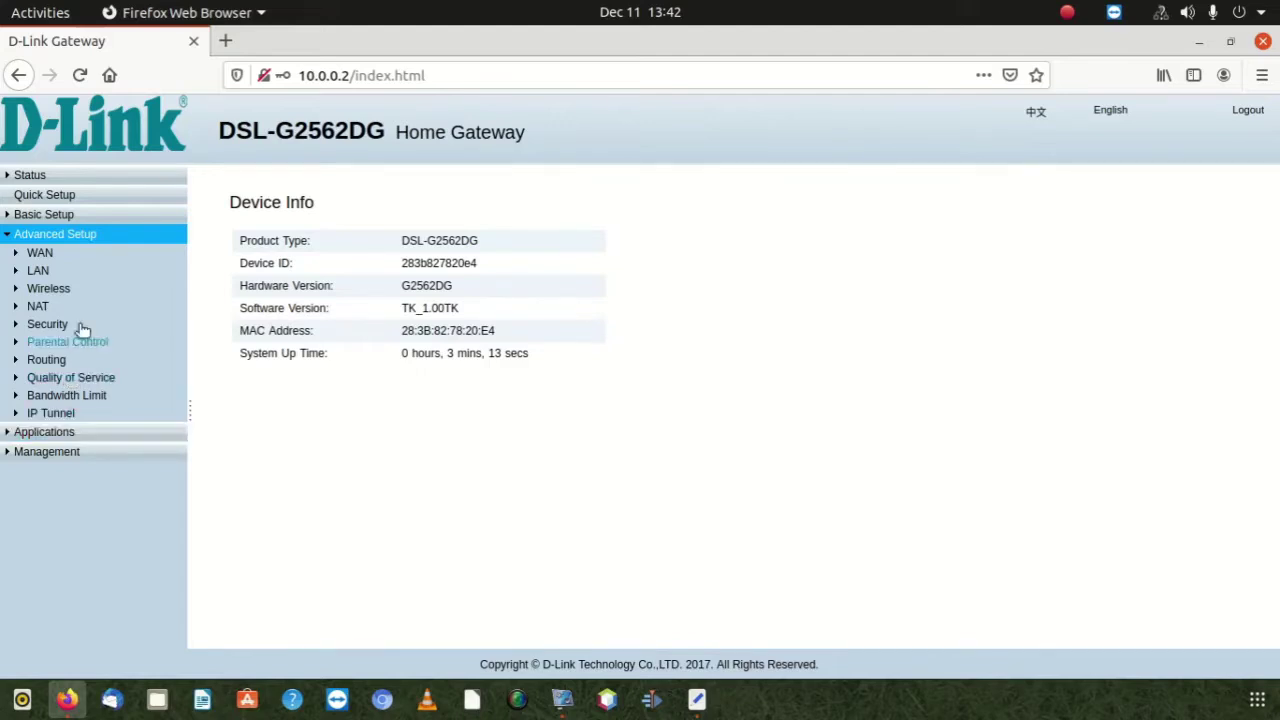
# Go to NAT > Virtual Servers, keep WAN connection PTM_835_VDSL, and add a new rule
pyautogui.click(32, 307)
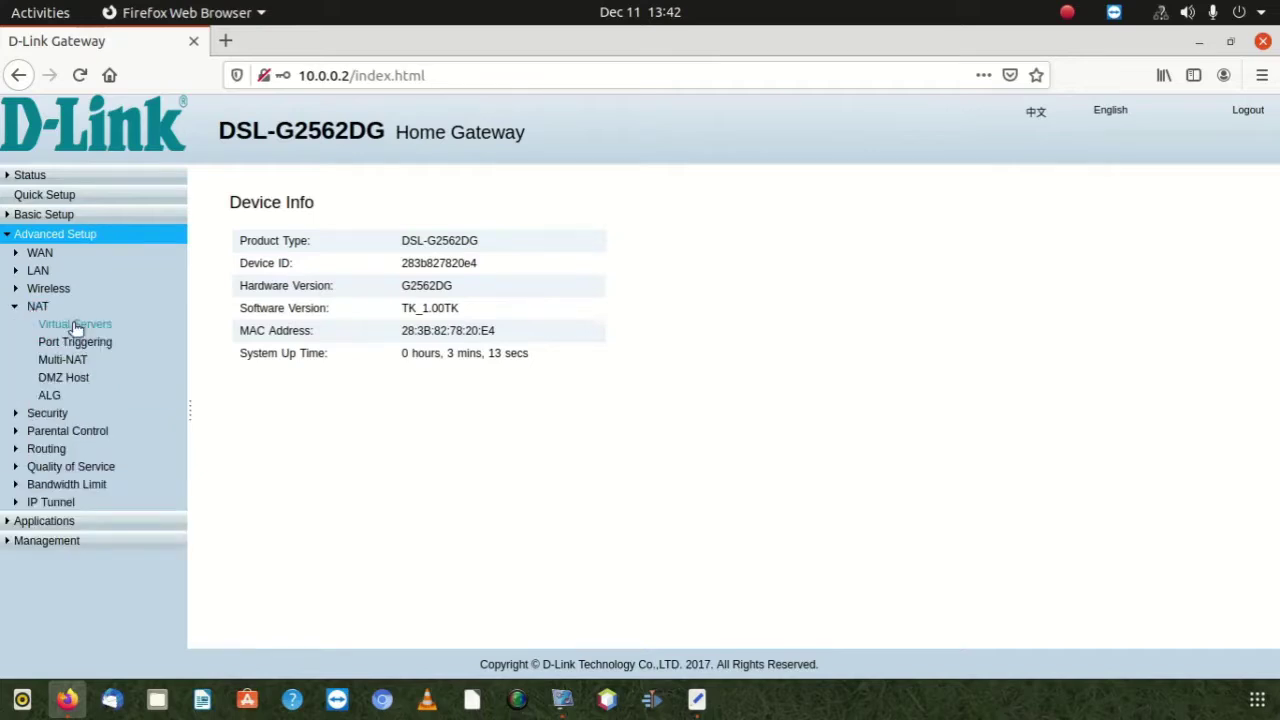
pyautogui.click(38, 308)
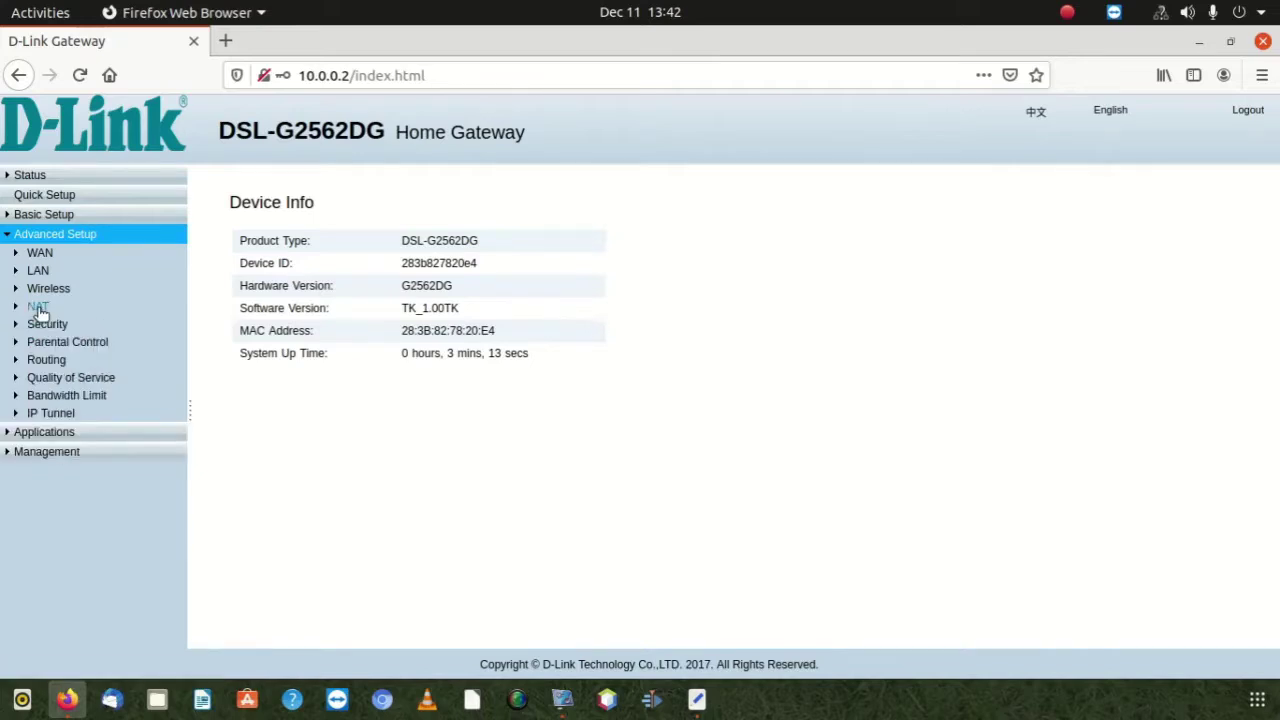
pyautogui.click(38, 309)
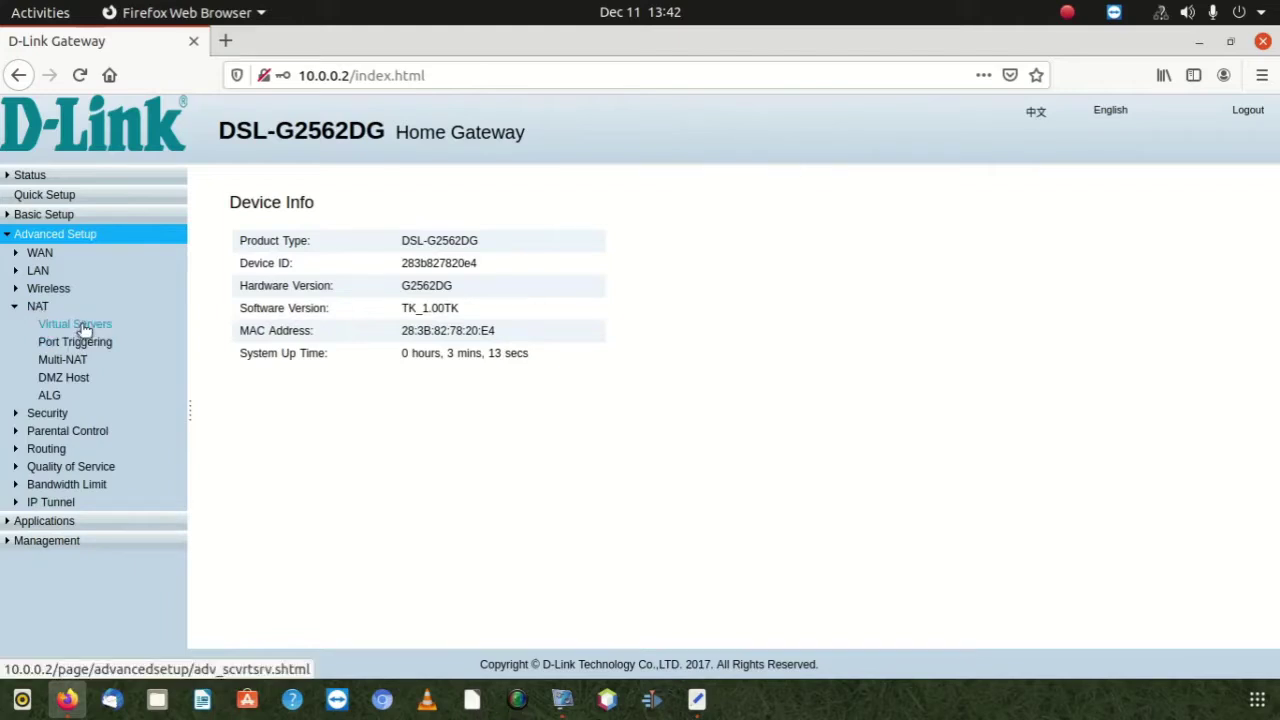
pyautogui.click(85, 329)
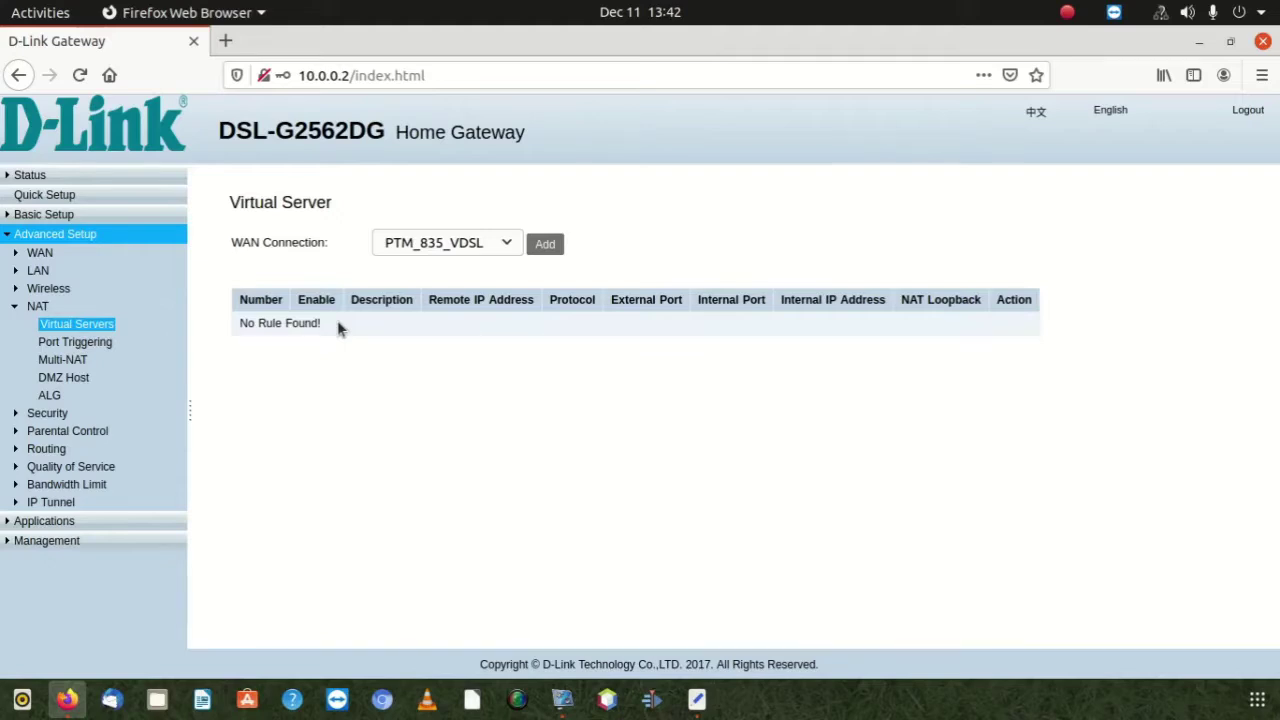
pyautogui.click(495, 250)
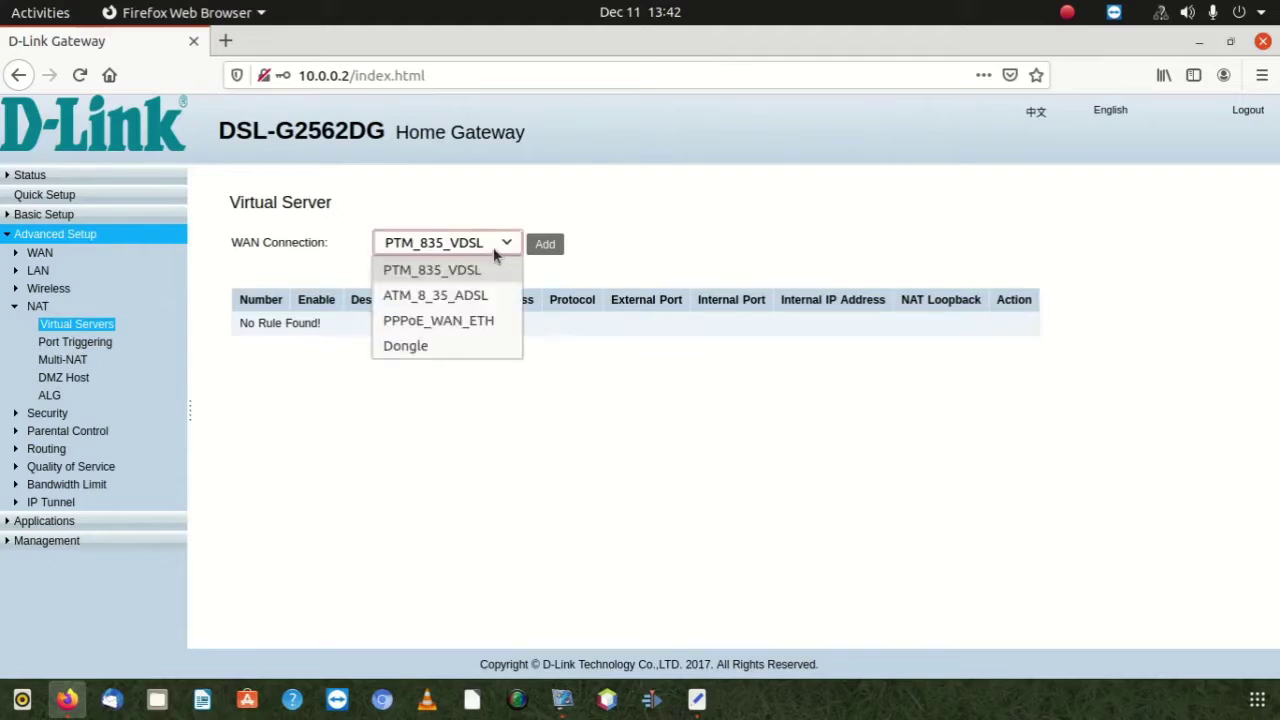
pyautogui.click(491, 248)
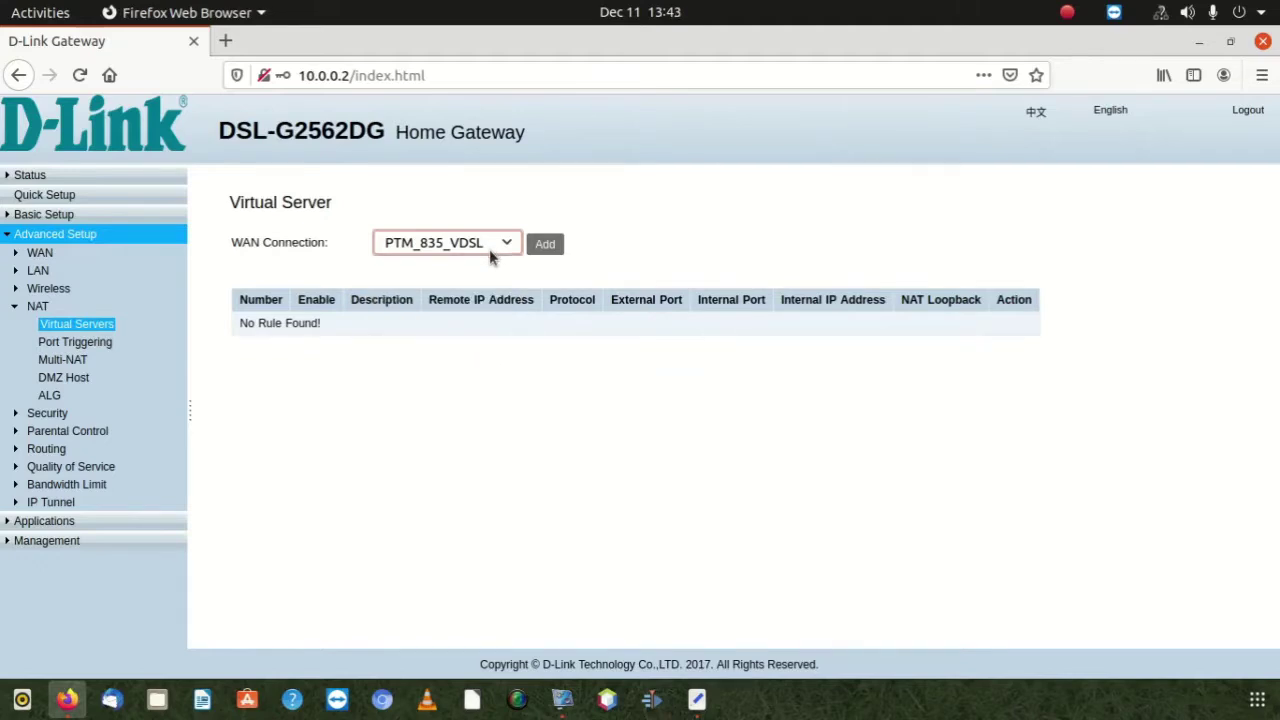
pyautogui.click(544, 244)
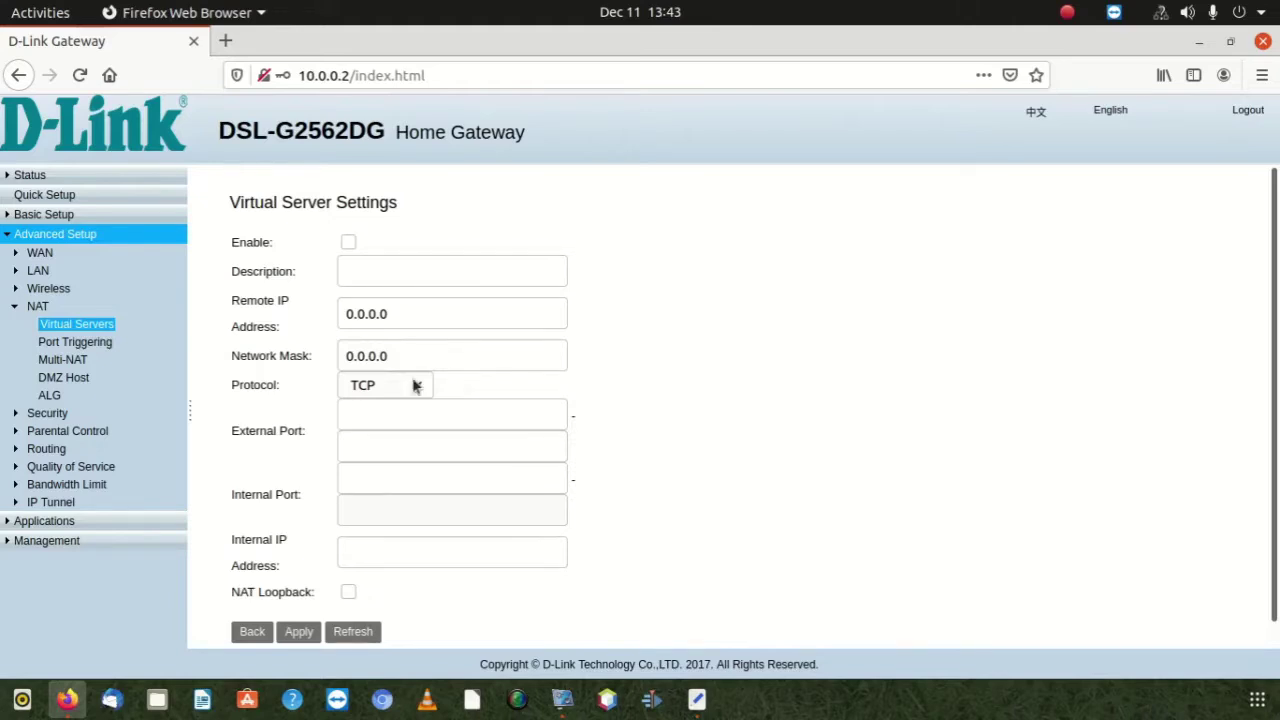
# Keep TCP as the protocol and tick Enable, leaving the port fields empty
pyautogui.click(415, 390)
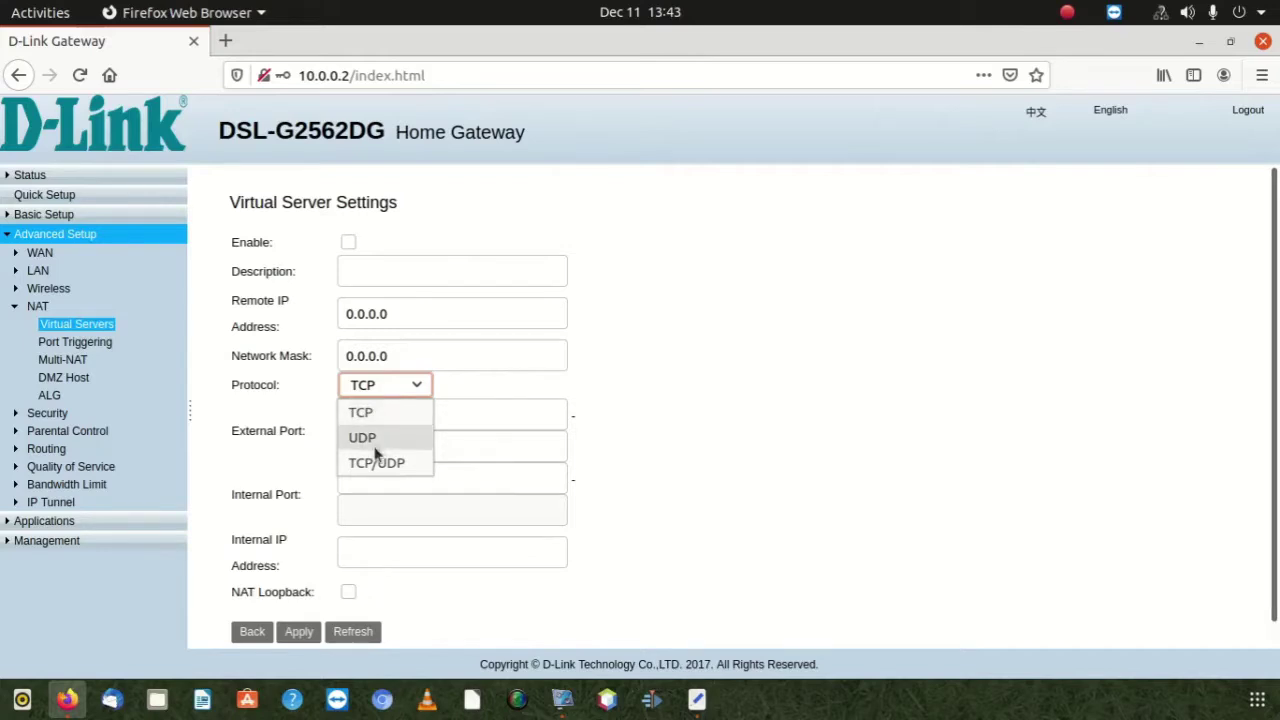
pyautogui.click(452, 367)
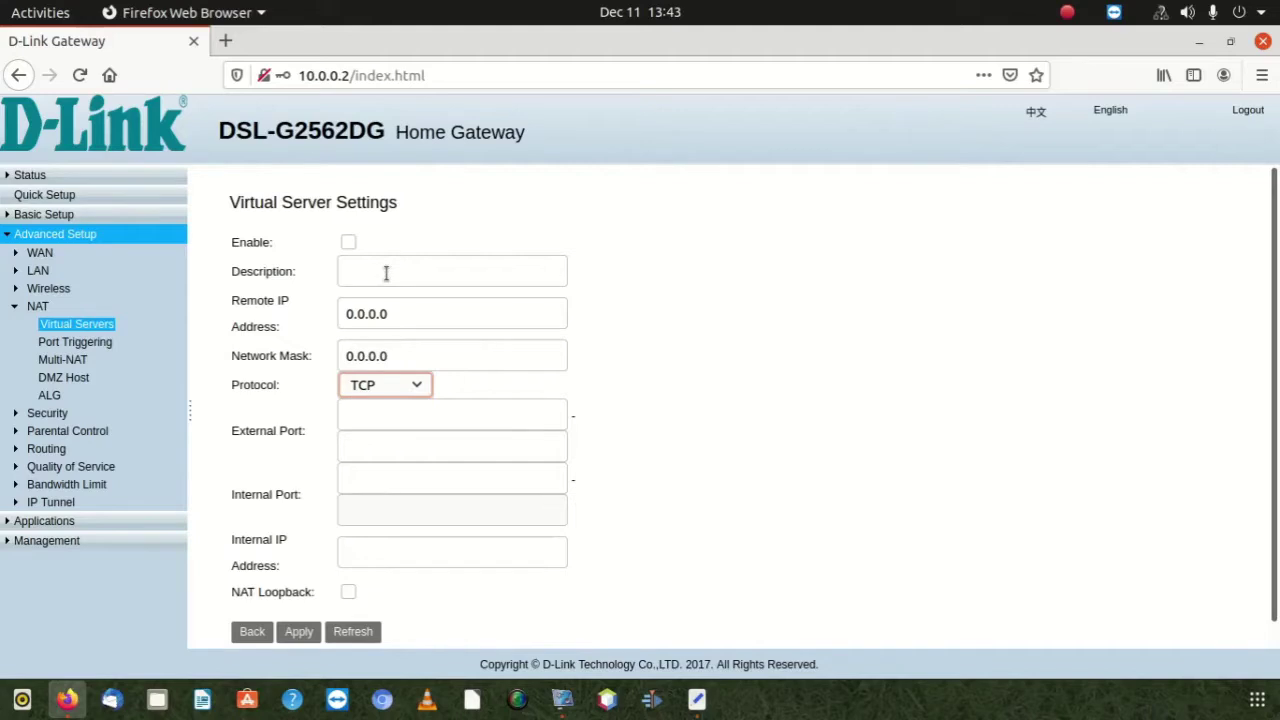
pyautogui.click(348, 243)
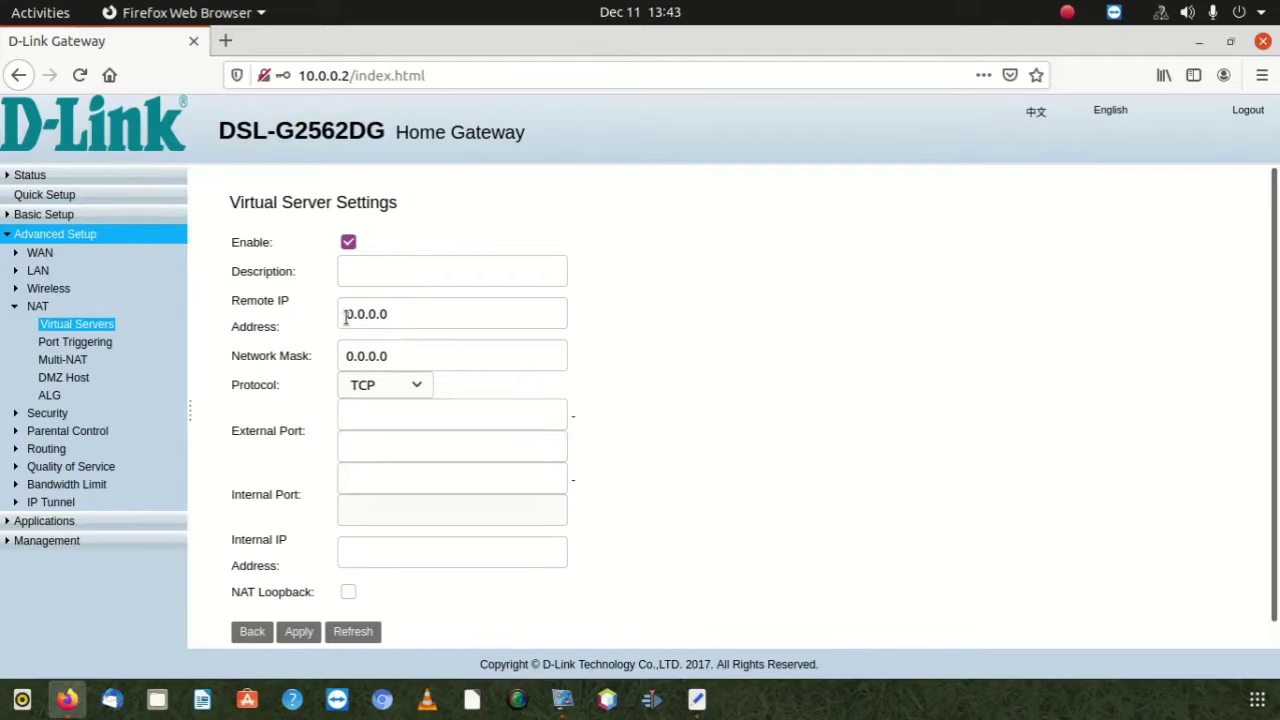
pyautogui.click(363, 427)
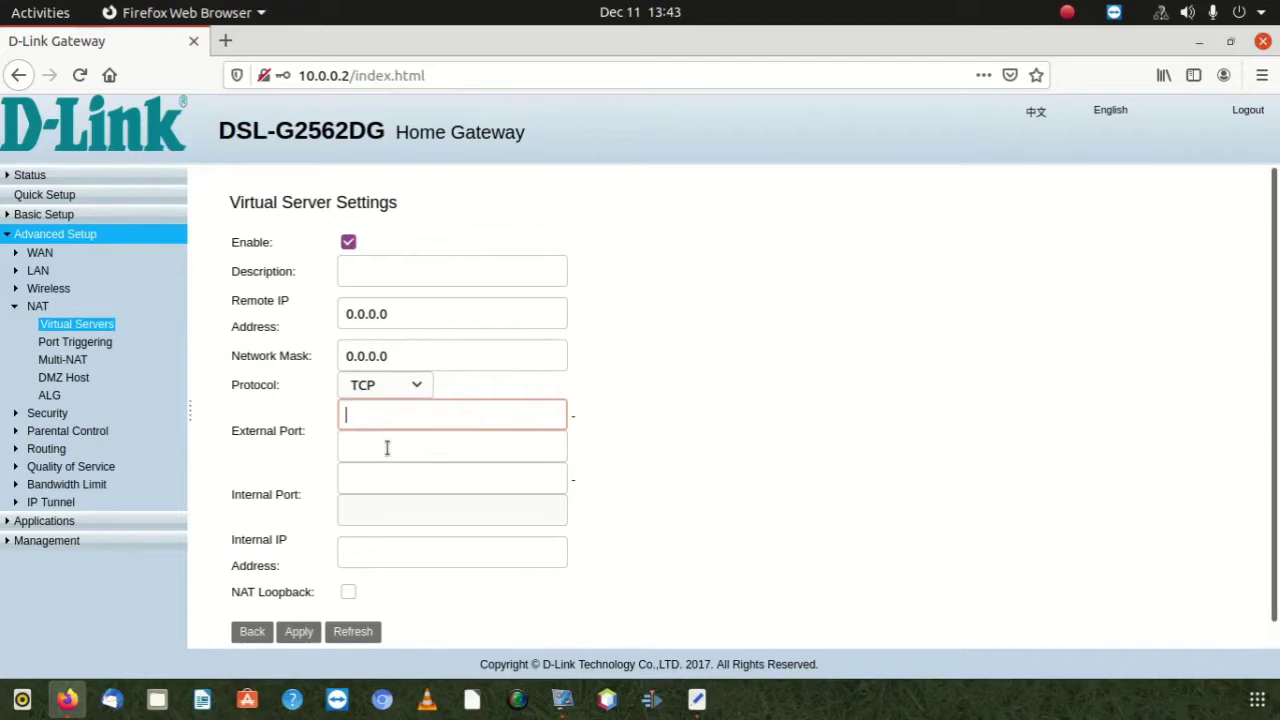
pyautogui.click(389, 480)
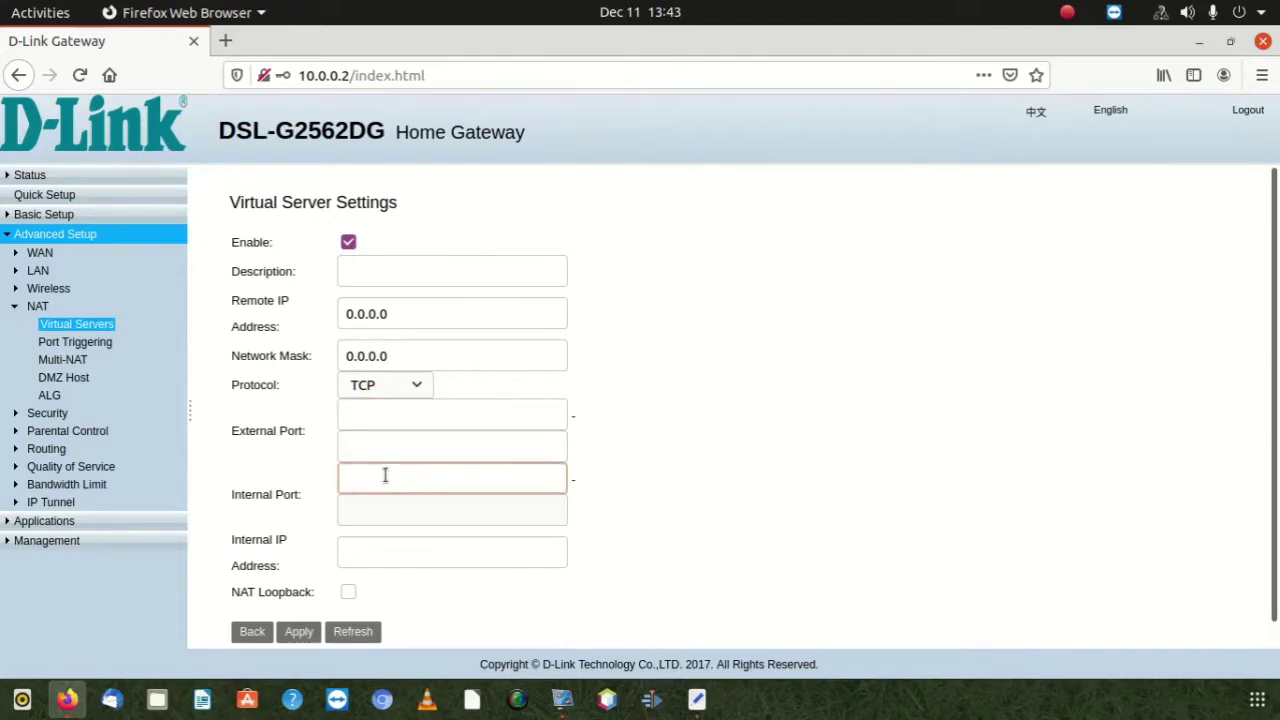
pyautogui.scroll(-1, 384, 475)
pyautogui.click(384, 475)
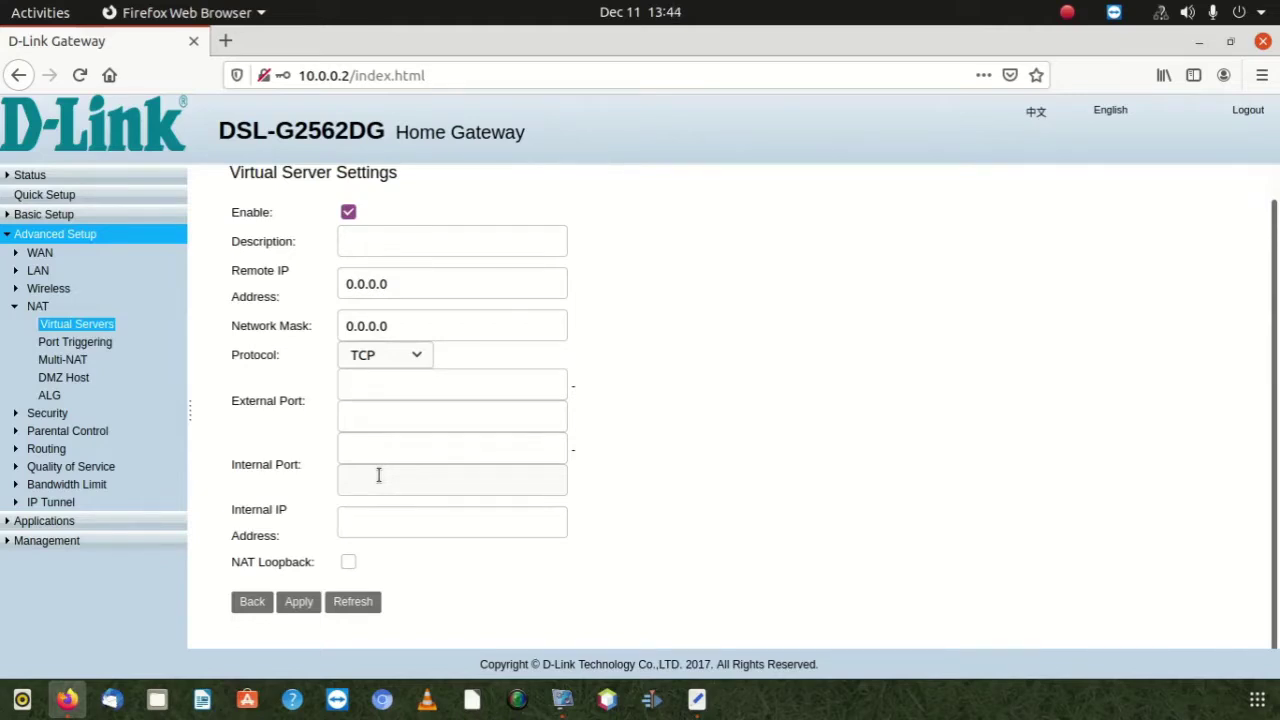
# Change the rule's protocol to TCP/UDP, leaving the Internal IP Address empty
pyautogui.click(378, 522)
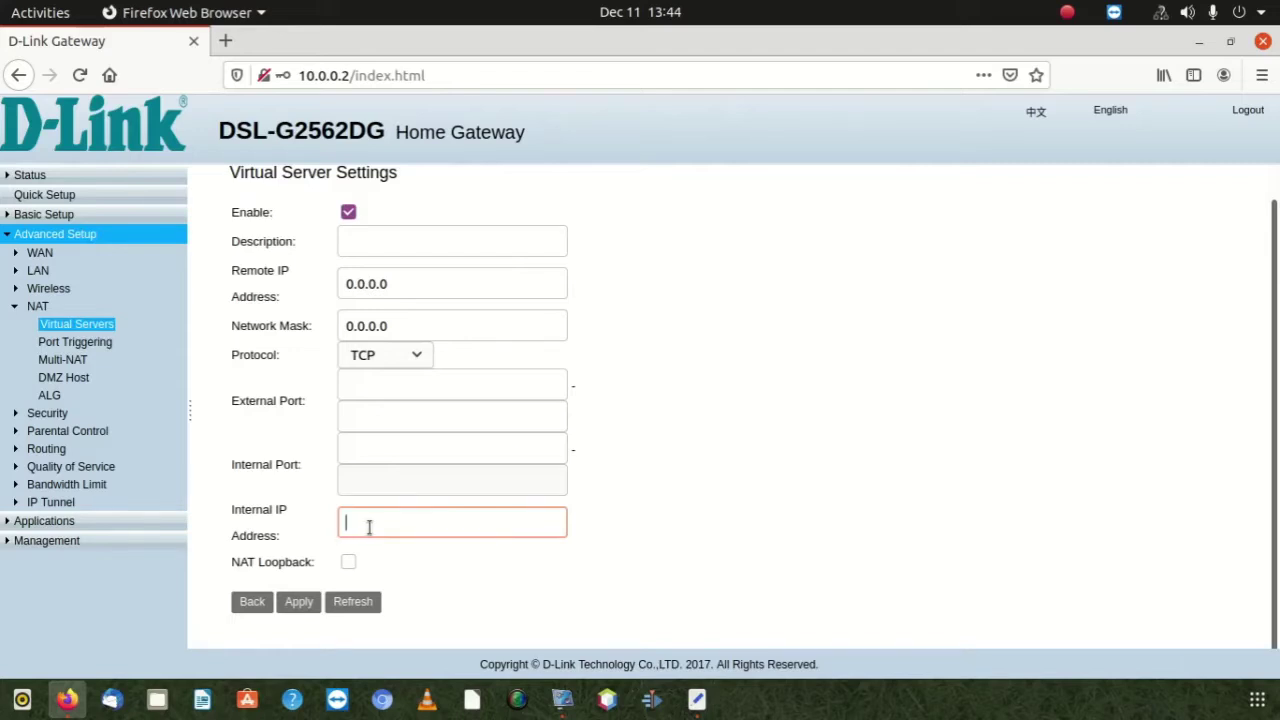
pyautogui.write('1')
pyautogui.press('BackSpace')
pyautogui.click(400, 357)
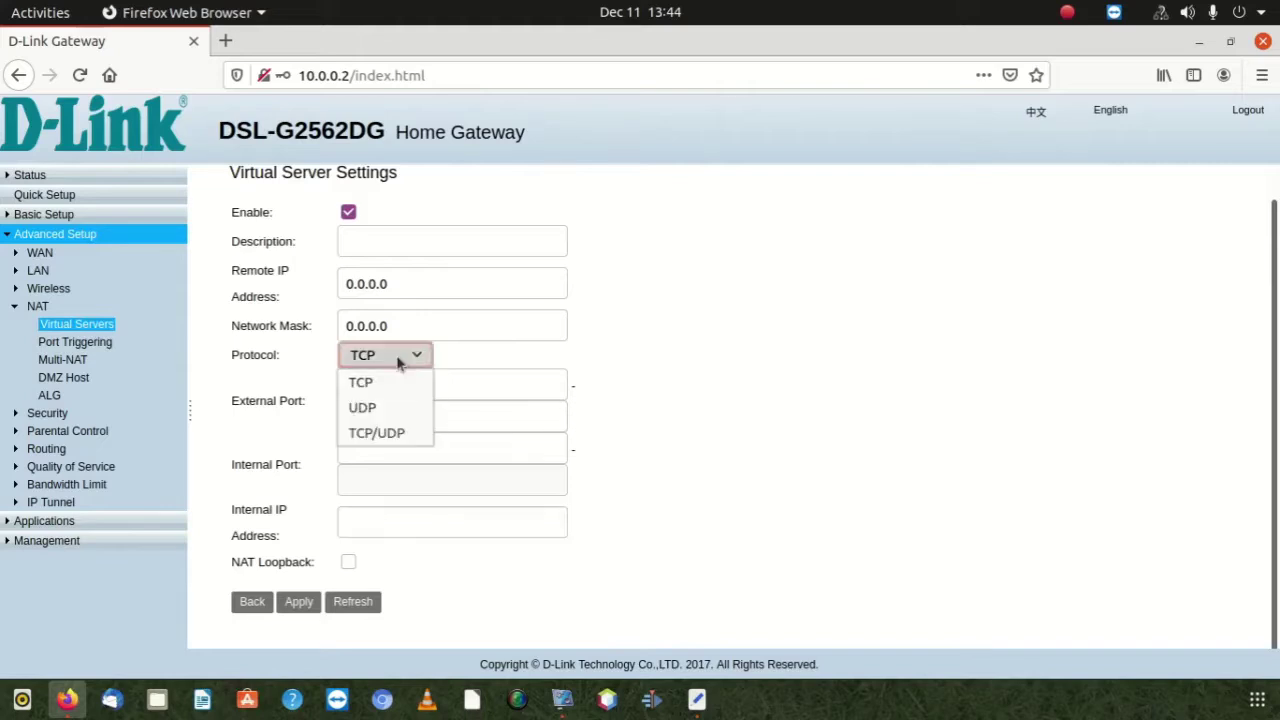
pyautogui.click(397, 436)
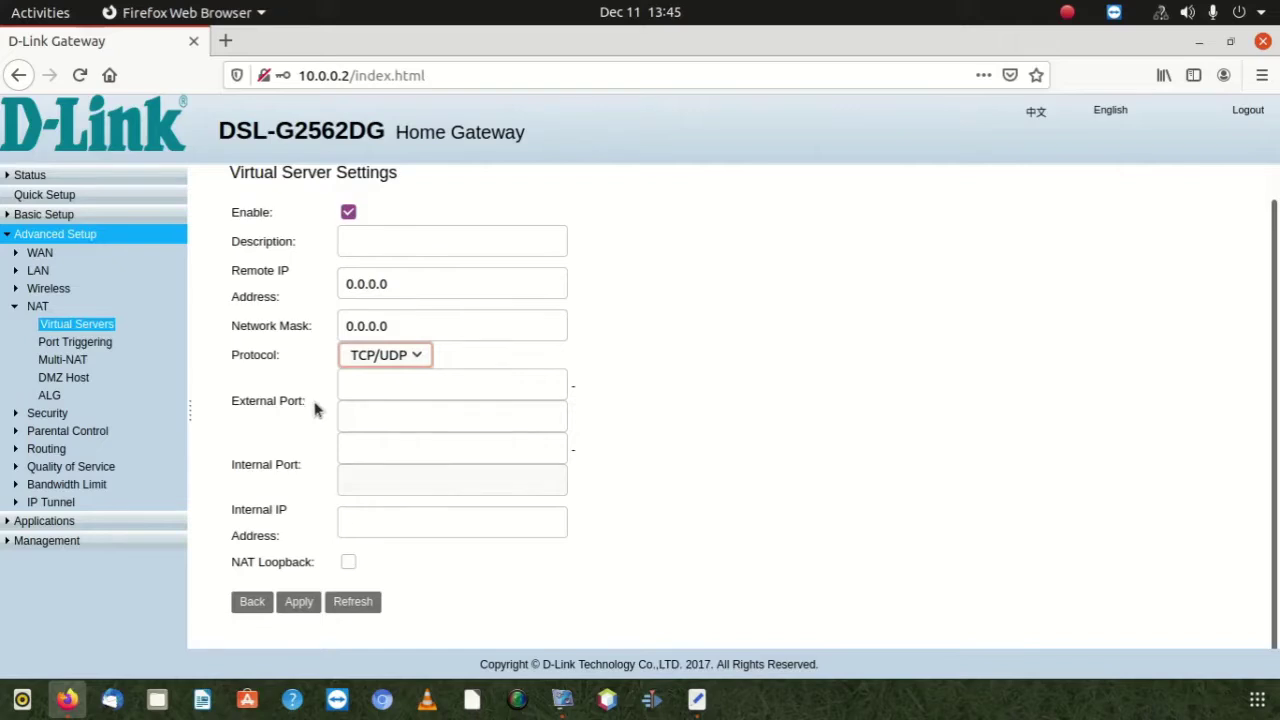
pyautogui.scroll(1, 314, 408)
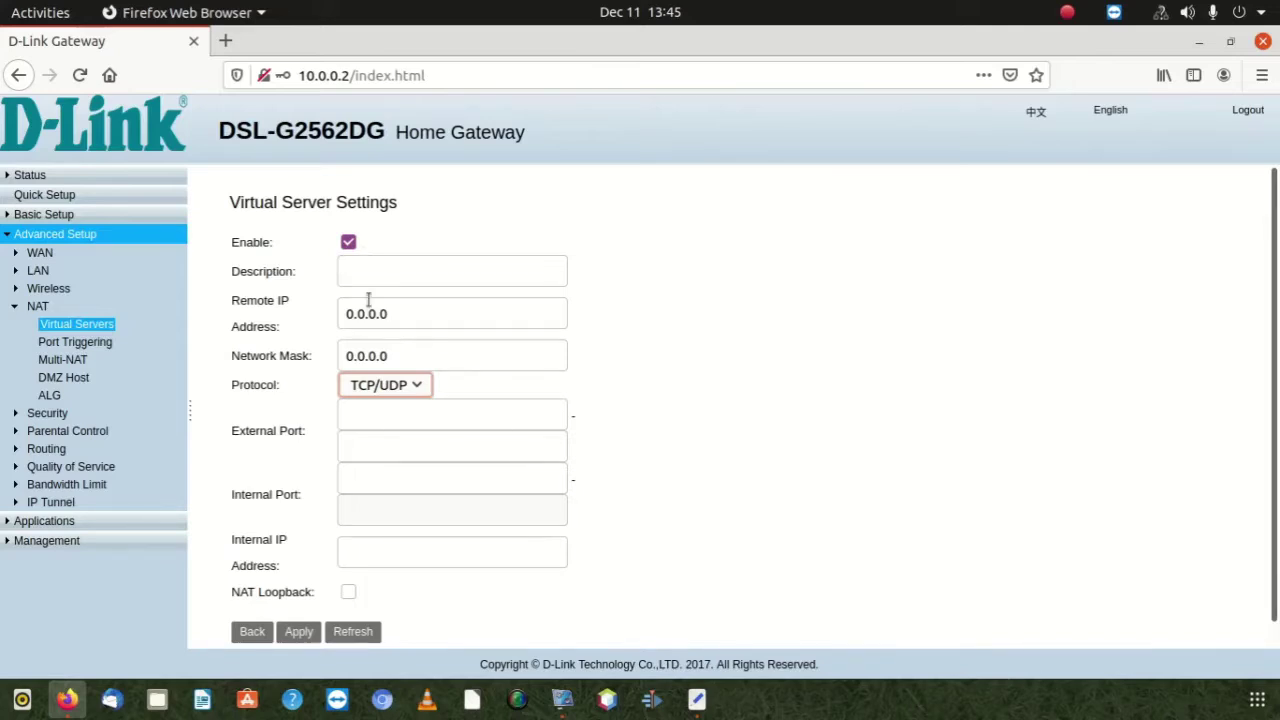
# Set the protocol back to TCP after trying UDP and TCP/UDP
pyautogui.click(399, 390)
pyautogui.click(386, 412)
pyautogui.click(384, 390)
pyautogui.click(373, 437)
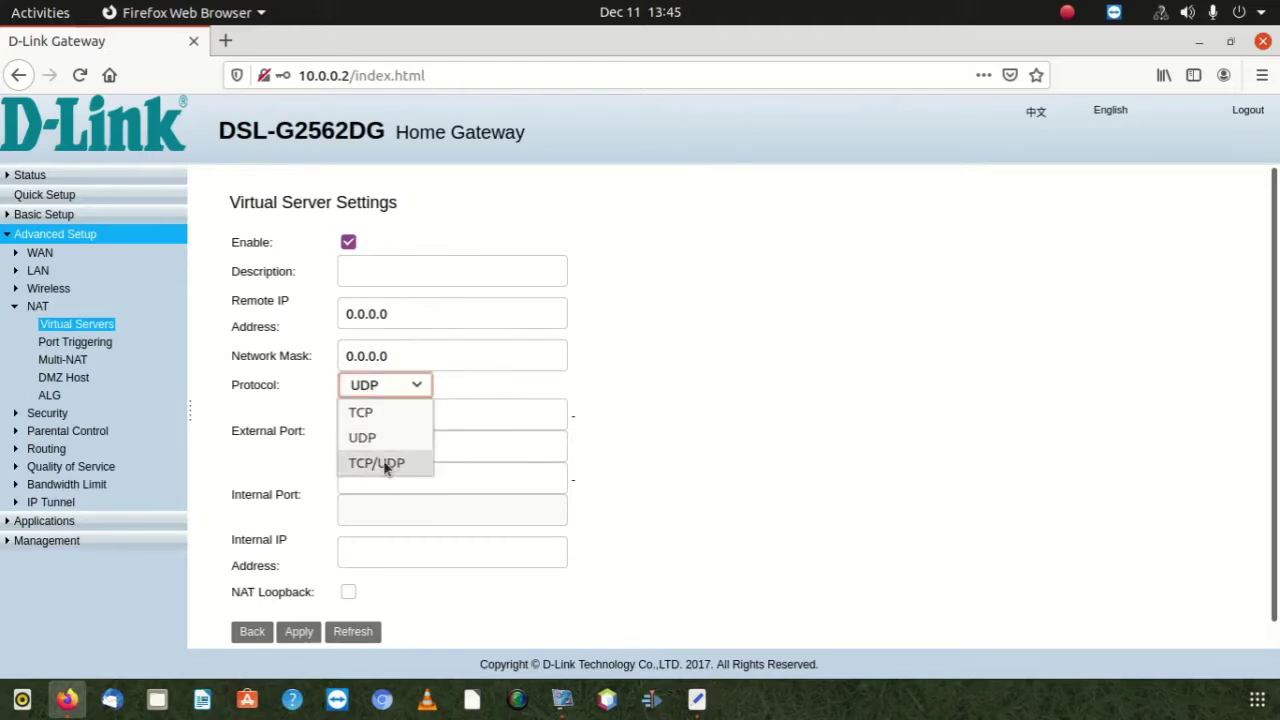
pyautogui.click(383, 463)
pyautogui.click(389, 392)
pyautogui.click(384, 414)
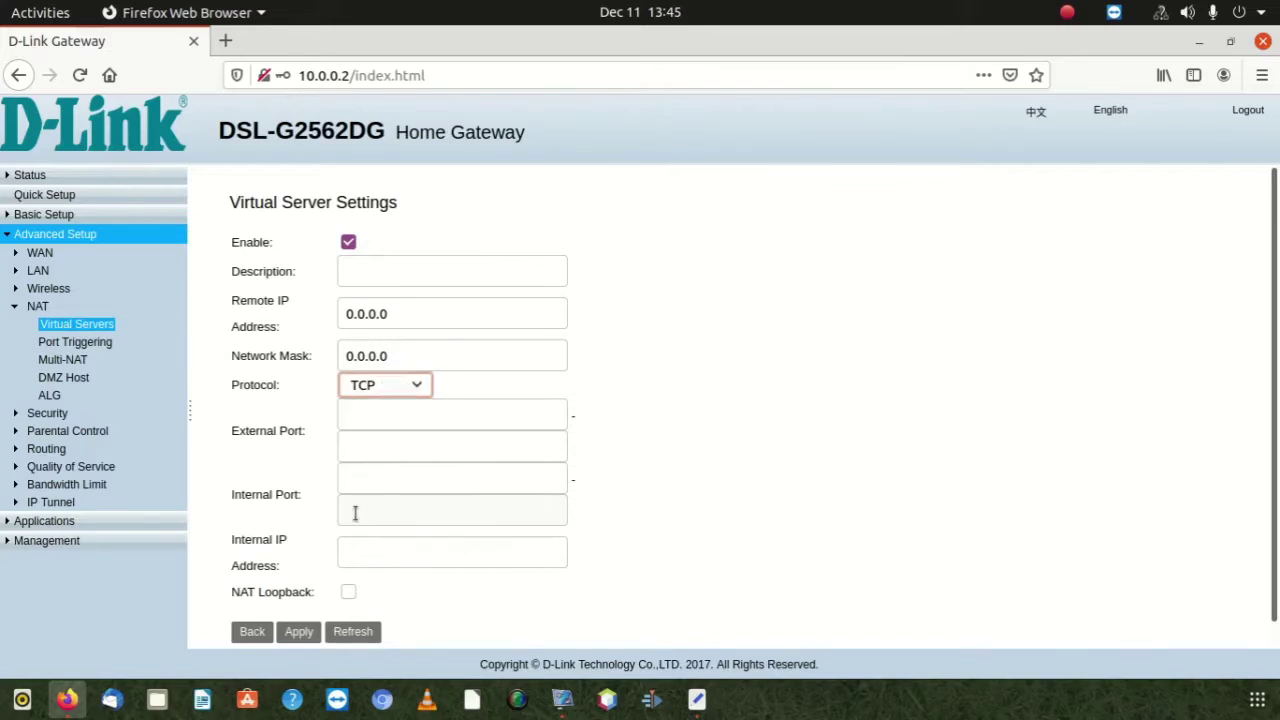
# Step through the port fields and settle on the Internal IP Address field
pyautogui.click(355, 513)
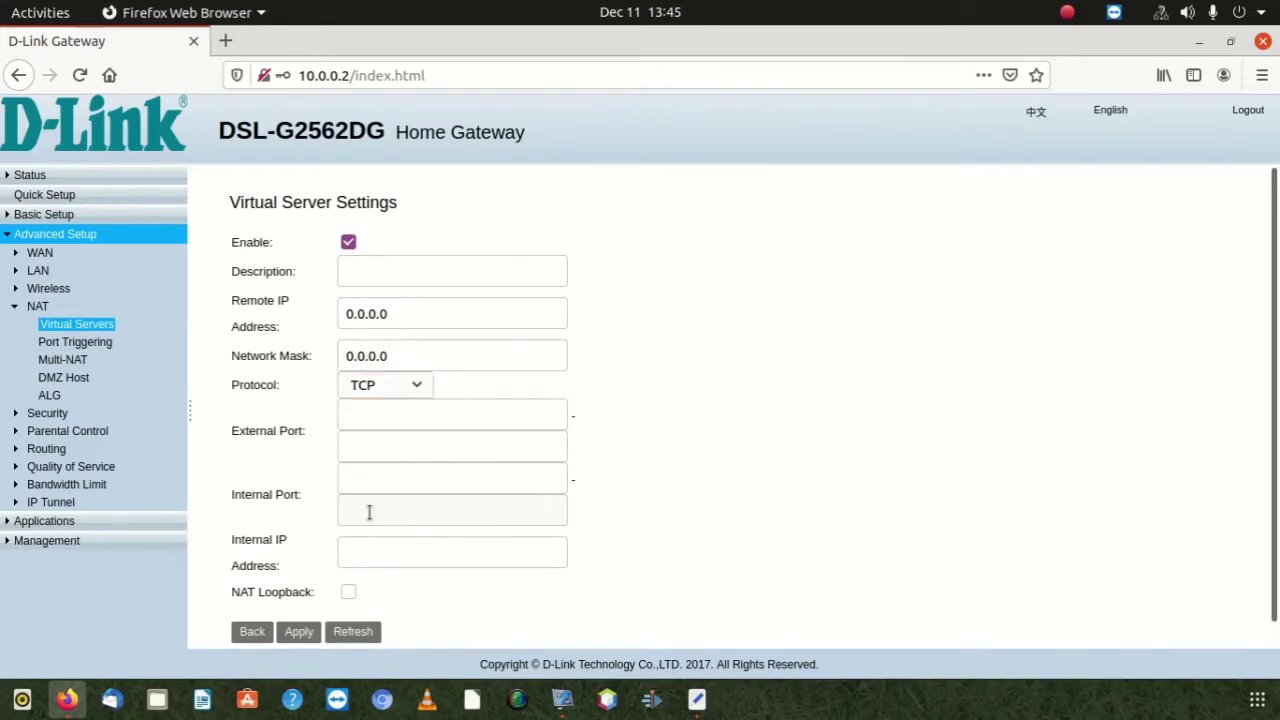
pyautogui.click(378, 472)
pyautogui.click(357, 513)
pyautogui.click(376, 470)
pyautogui.click(376, 436)
pyautogui.click(364, 496)
pyautogui.click(352, 551)
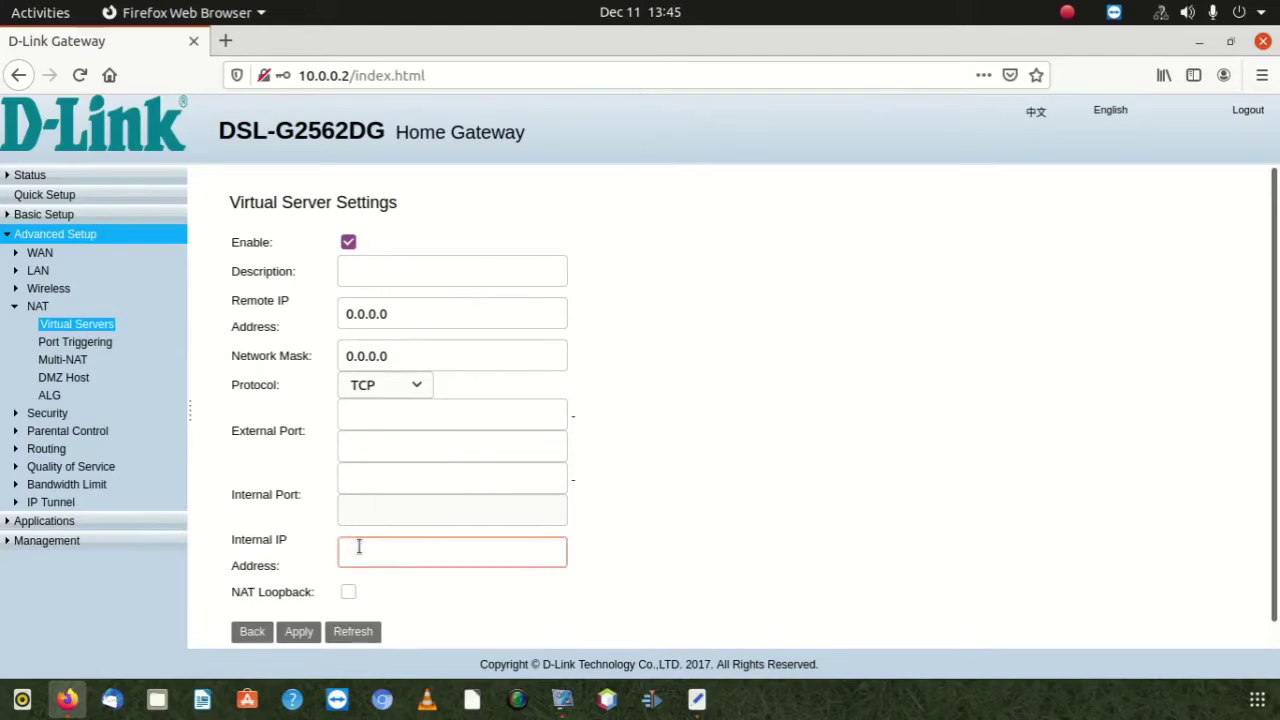
# Enter the partial internal IP address 192.169., correcting typos along the way
pyautogui.write('1')
pyautogui.write('0')
pyautogui.press('BackSpace')
pyautogui.press('BackSpace')
pyautogui.write('192.023')
pyautogui.press('BackSpace')
pyautogui.write('.')
pyautogui.press('BackSpace')
pyautogui.press('BackSpace')
pyautogui.press('BackSpace')
pyautogui.write('169.')
# Give the rule the description 'portforwarding' and move to the Network Mask field
pyautogui.click(387, 277)
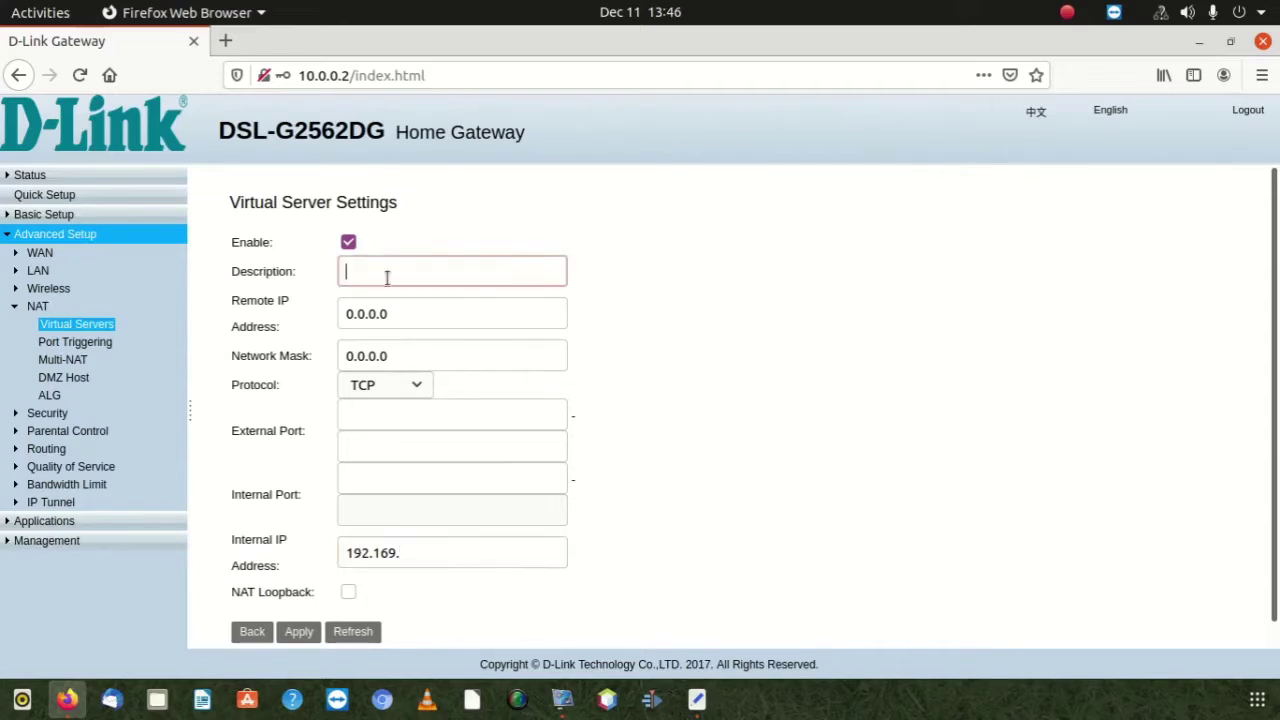
pyautogui.write('portforwarding')
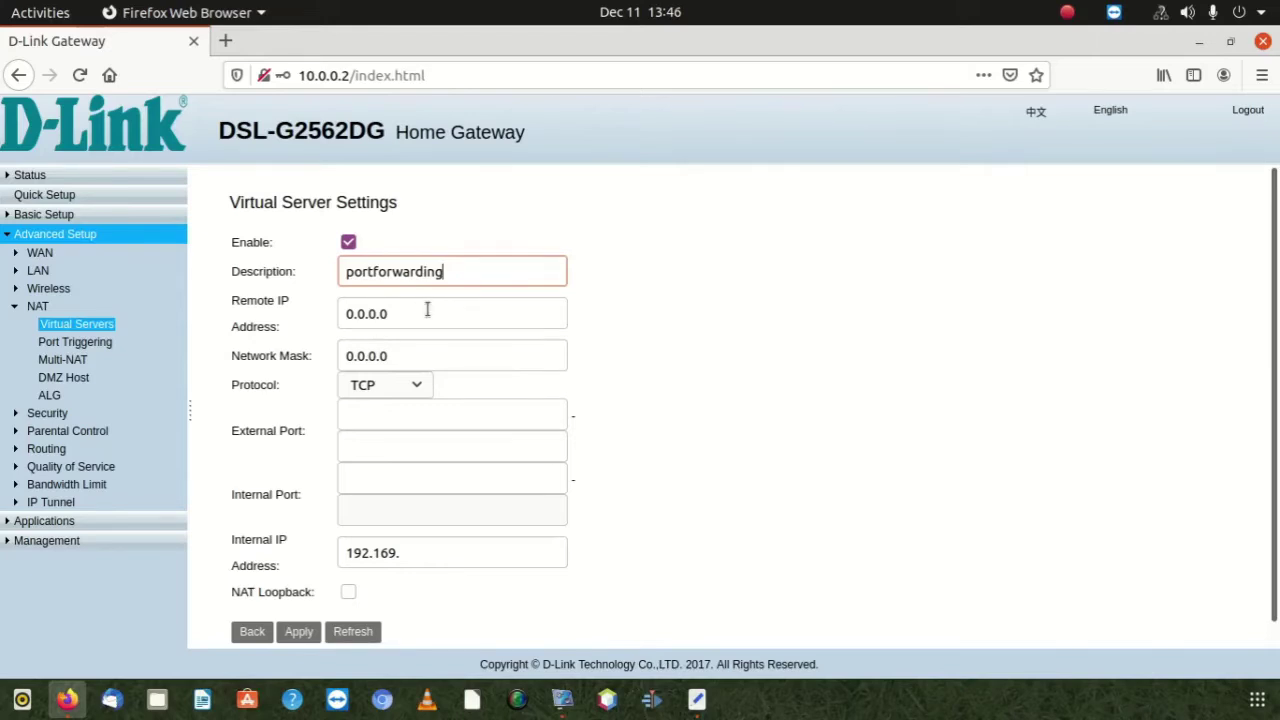
pyautogui.click(409, 352)
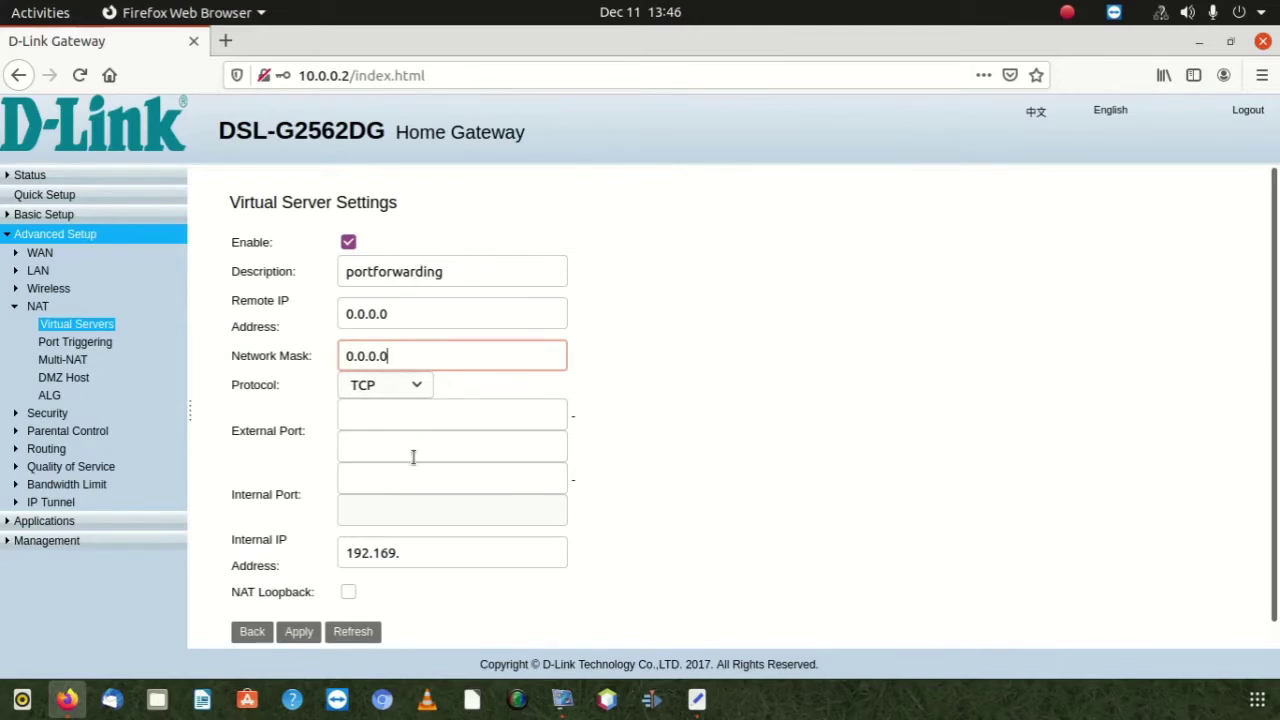
pyautogui.scroll(-1, 413, 460)
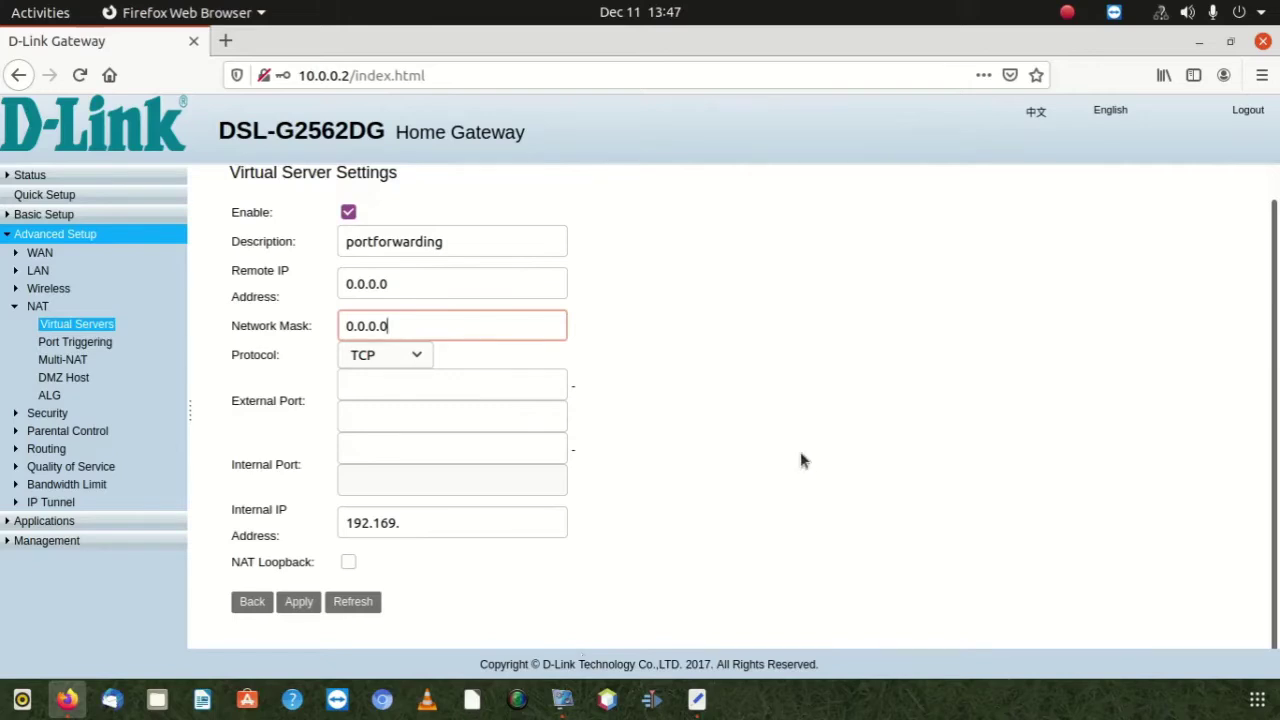
pyautogui.click(564, 700)
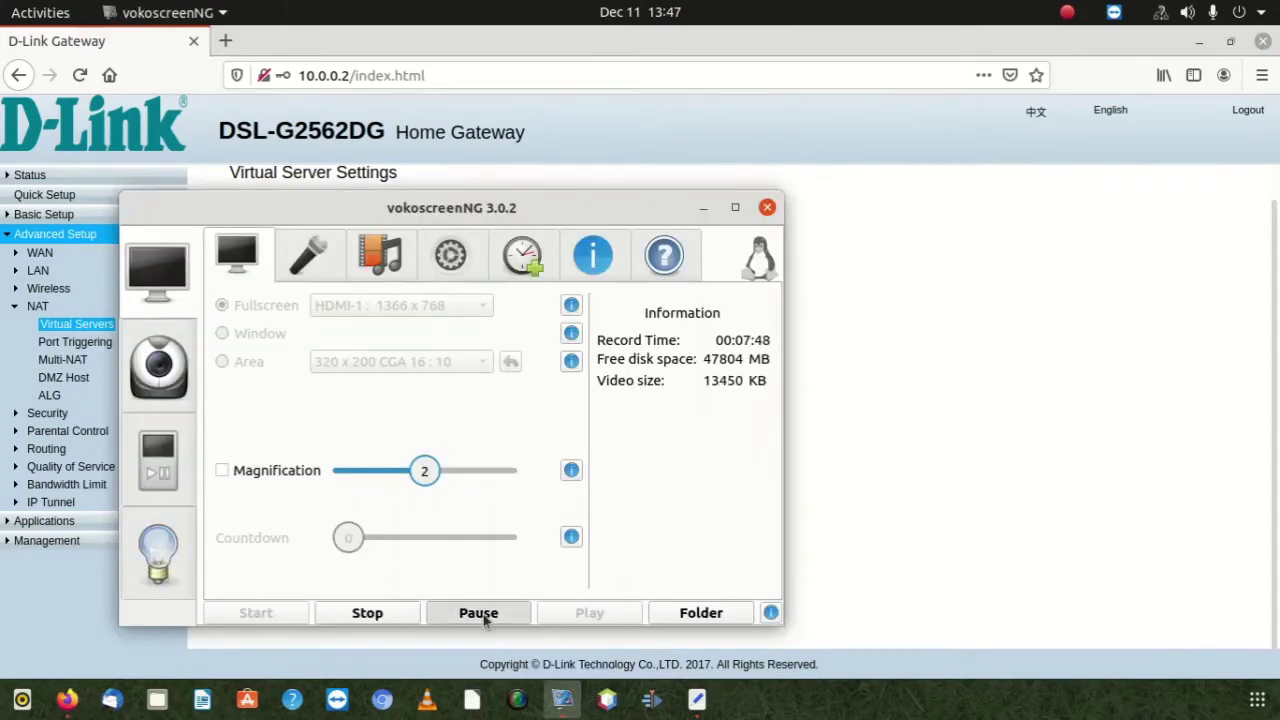
pyautogui.click(478, 613)
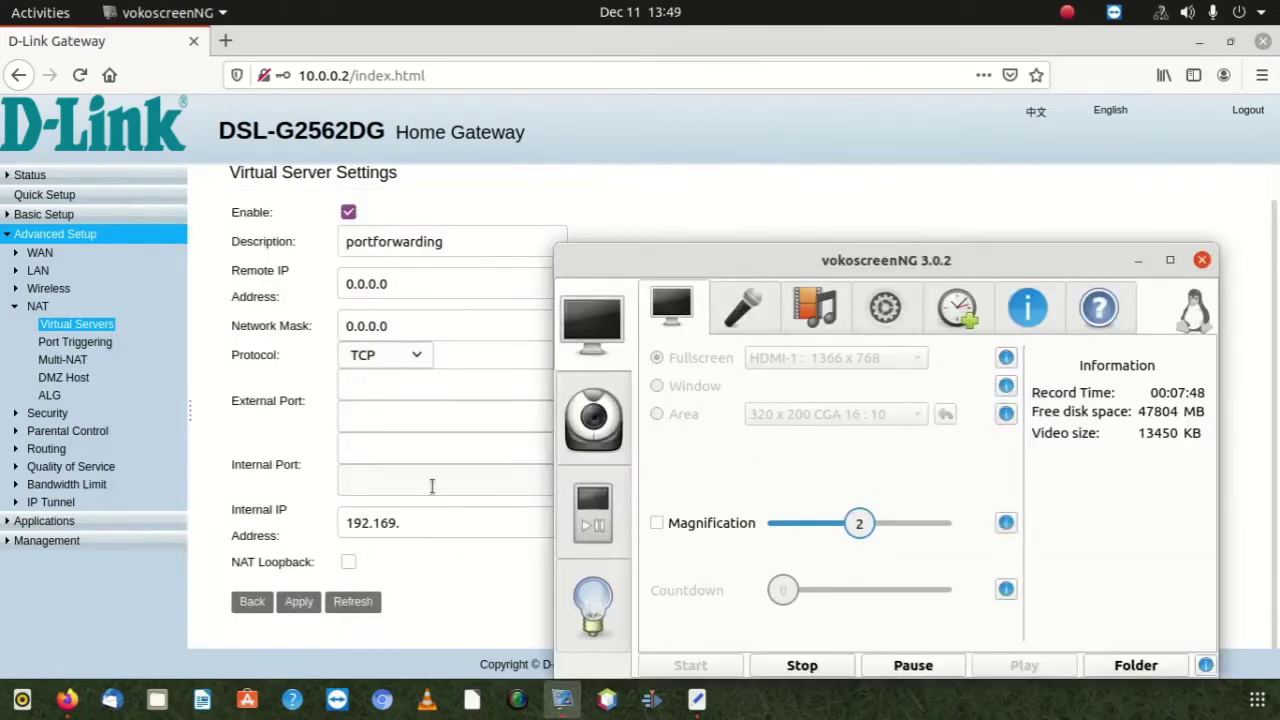
pyautogui.click(388, 447)
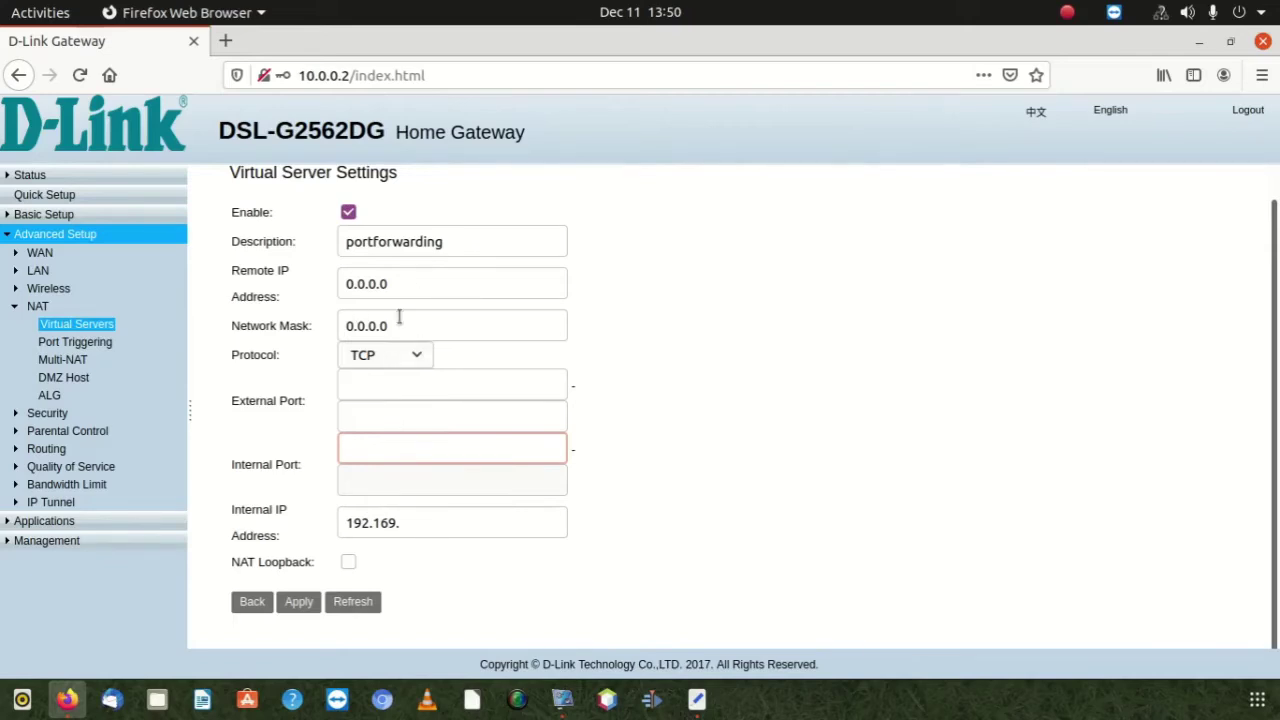
# Try the first and second External Port boxes and the Internal Port box
pyautogui.click(390, 414)
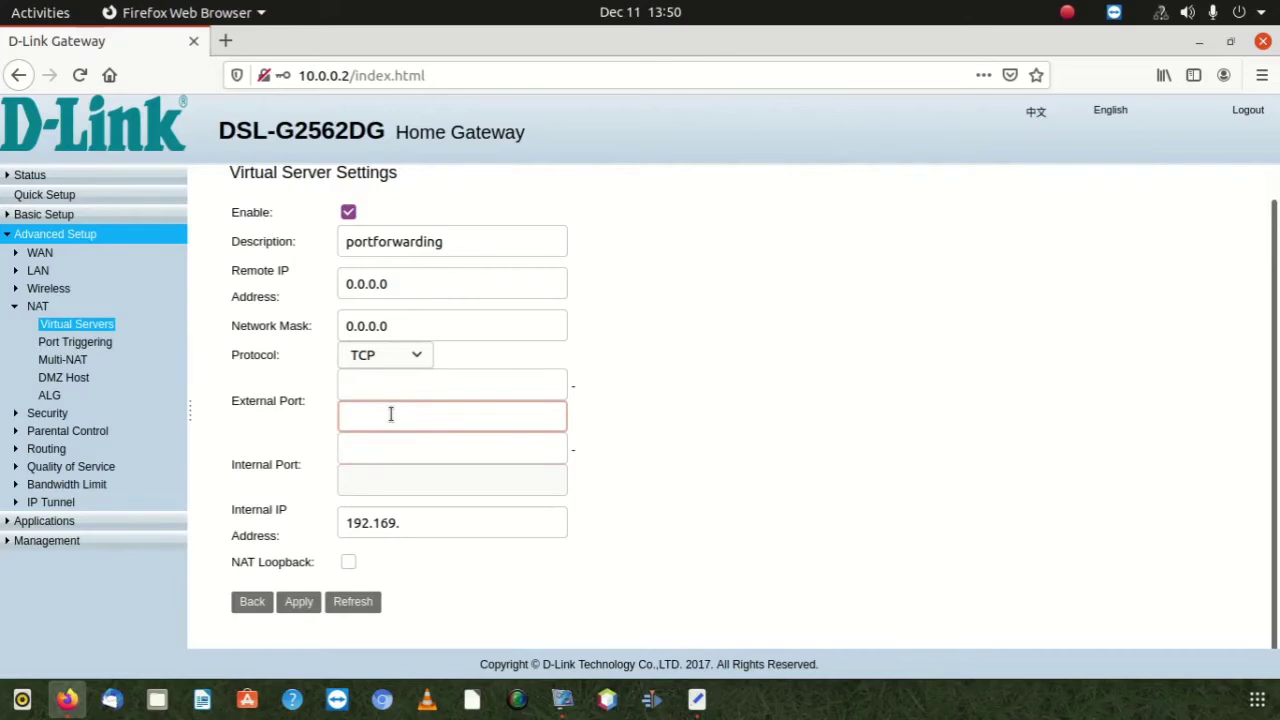
pyautogui.click(379, 456)
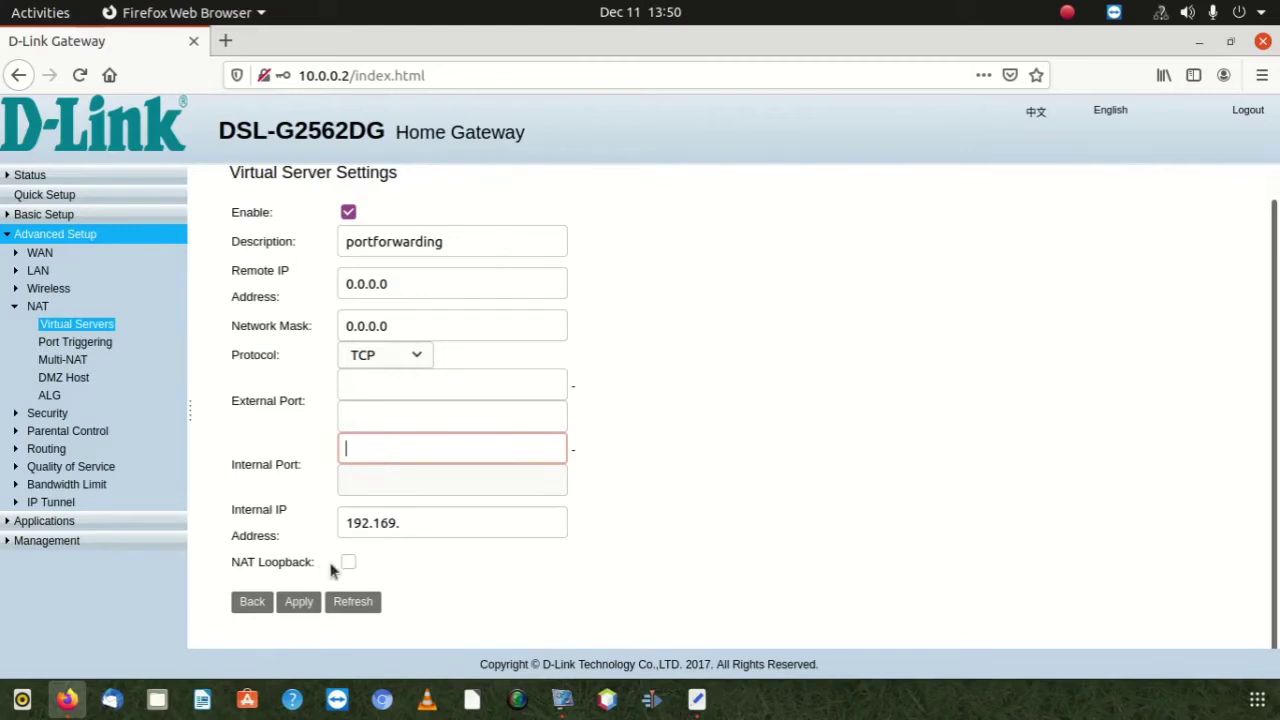
pyautogui.click(380, 405)
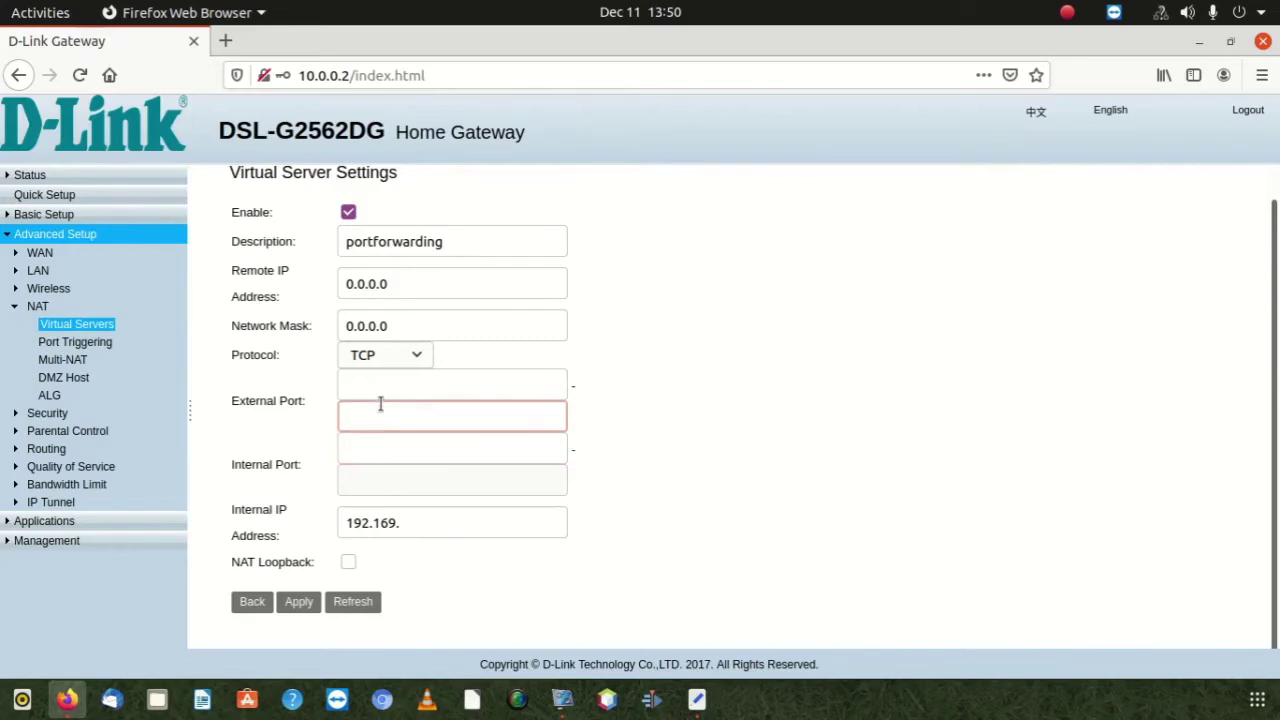
pyautogui.click(386, 384)
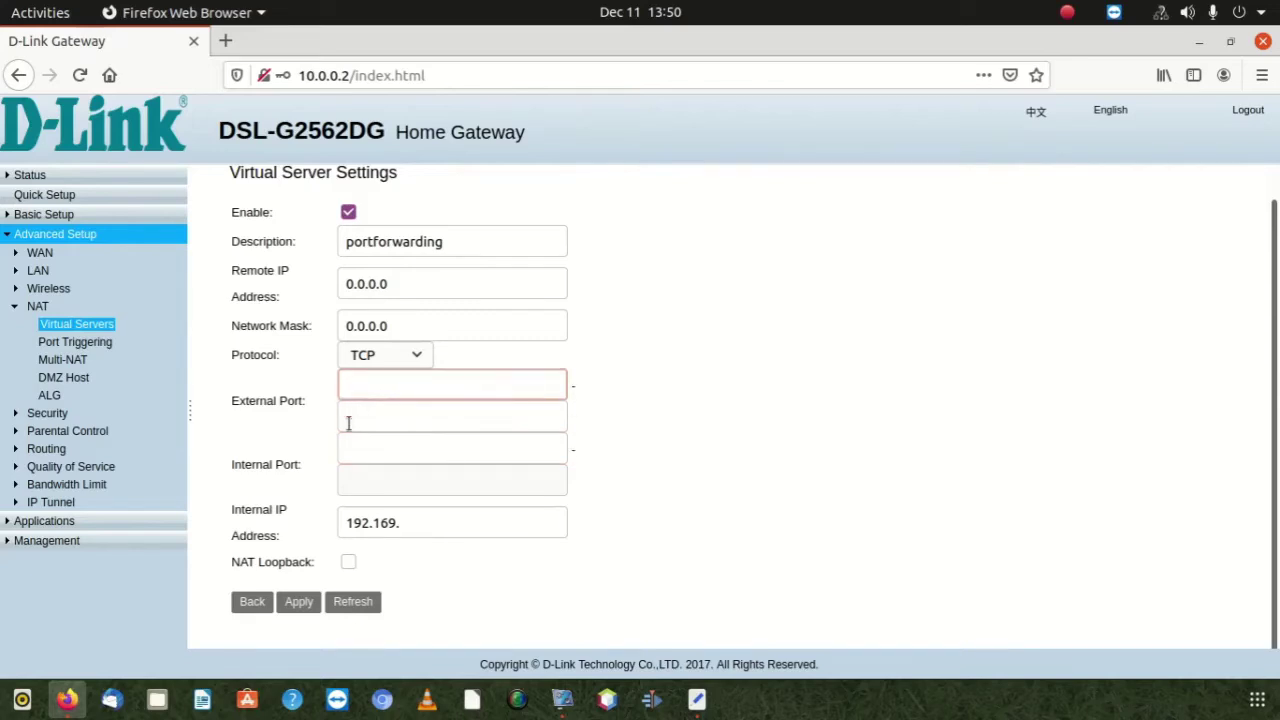
pyautogui.click(358, 425)
pyautogui.click(376, 449)
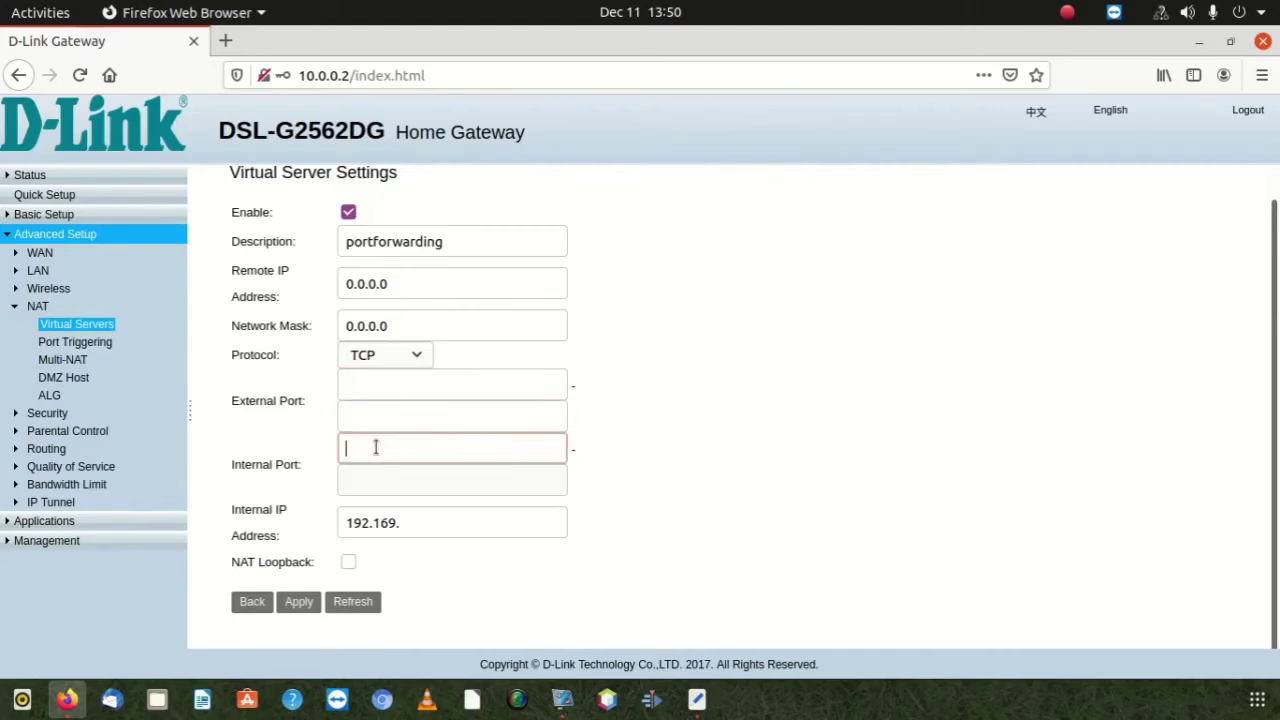
pyautogui.click(383, 426)
pyautogui.click(391, 382)
pyautogui.click(378, 414)
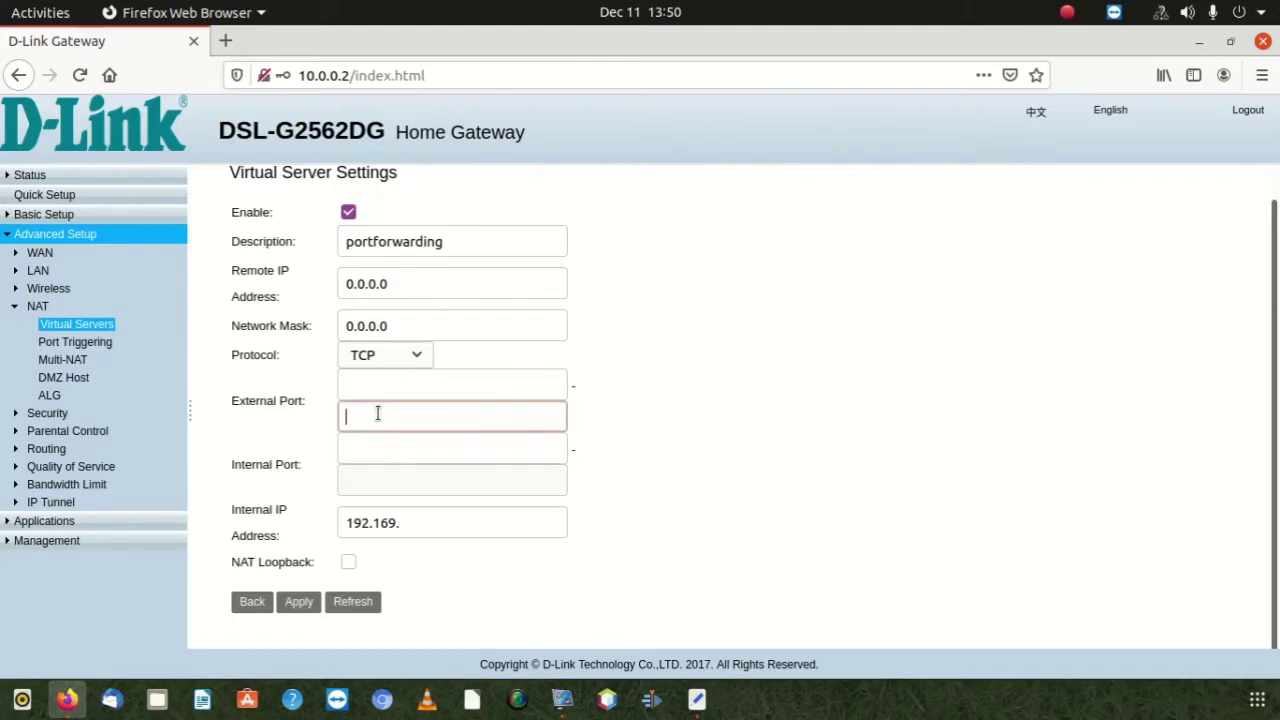
# Enter external port 3074 in the second External Port box
pyautogui.click(390, 383)
pyautogui.write('3')
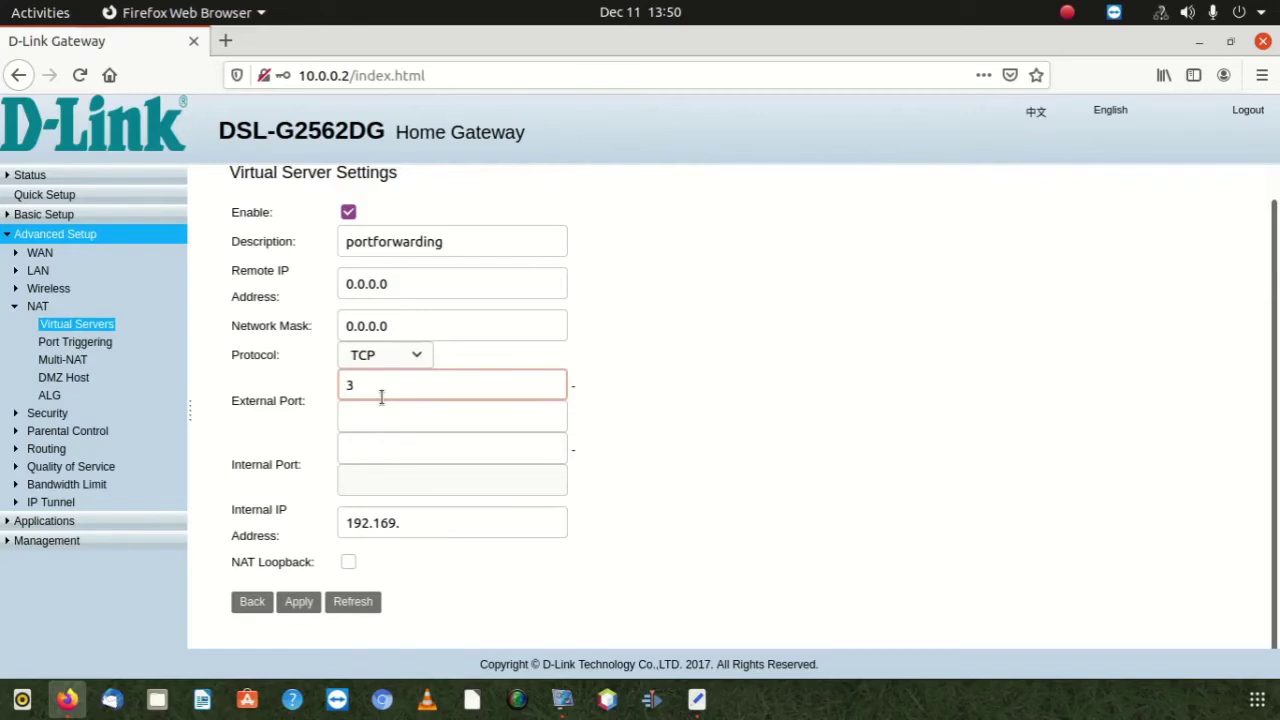
pyautogui.press('BackSpace')
pyautogui.click(400, 419)
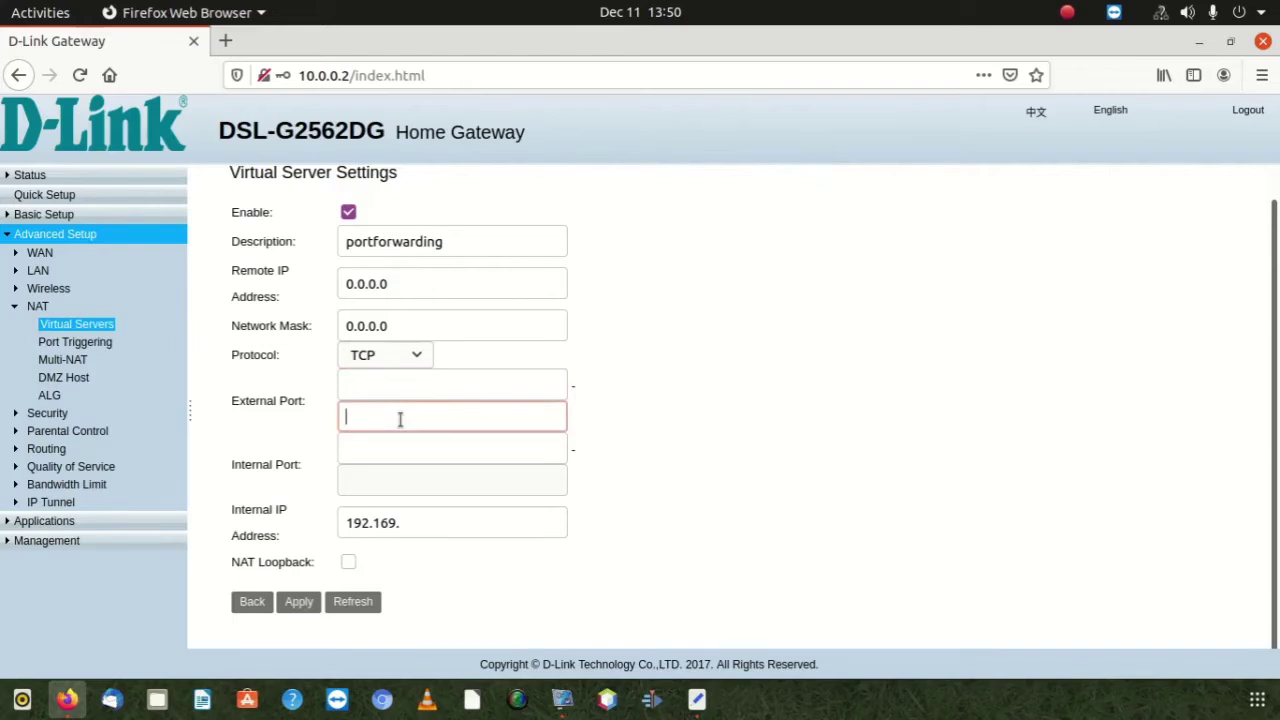
pyautogui.write('3074')
pyautogui.click(373, 456)
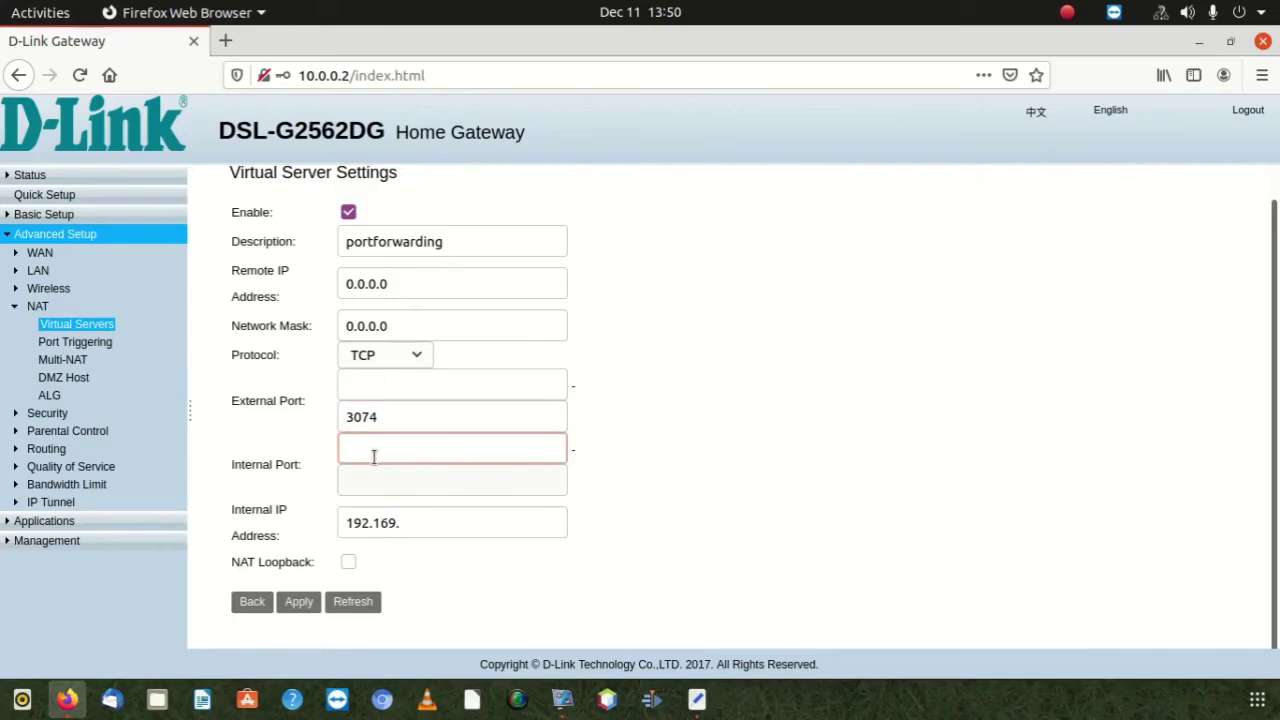
# Enter 3074 as the rule's internal port, matching the external port 3074
pyautogui.write('3')
pyautogui.press('BackSpace')
pyautogui.click(364, 481)
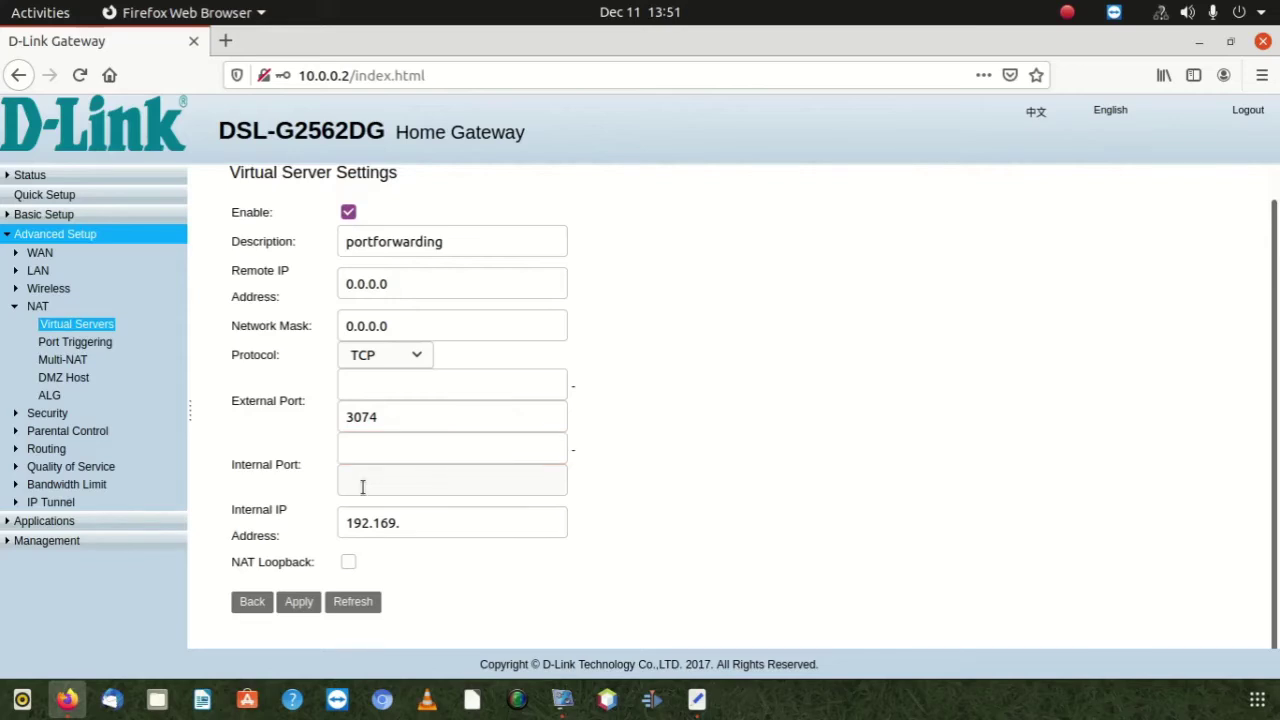
pyautogui.click(380, 447)
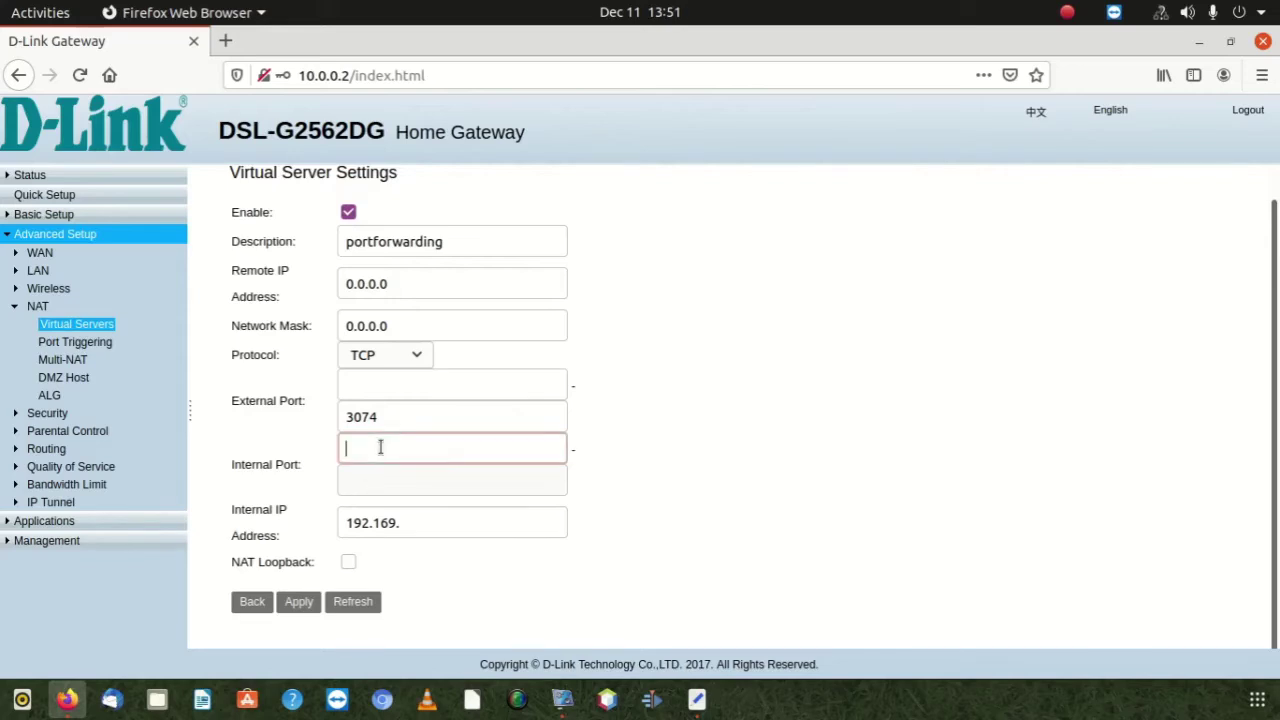
pyautogui.write('3074')
pyautogui.click(359, 416)
pyautogui.click(355, 443)
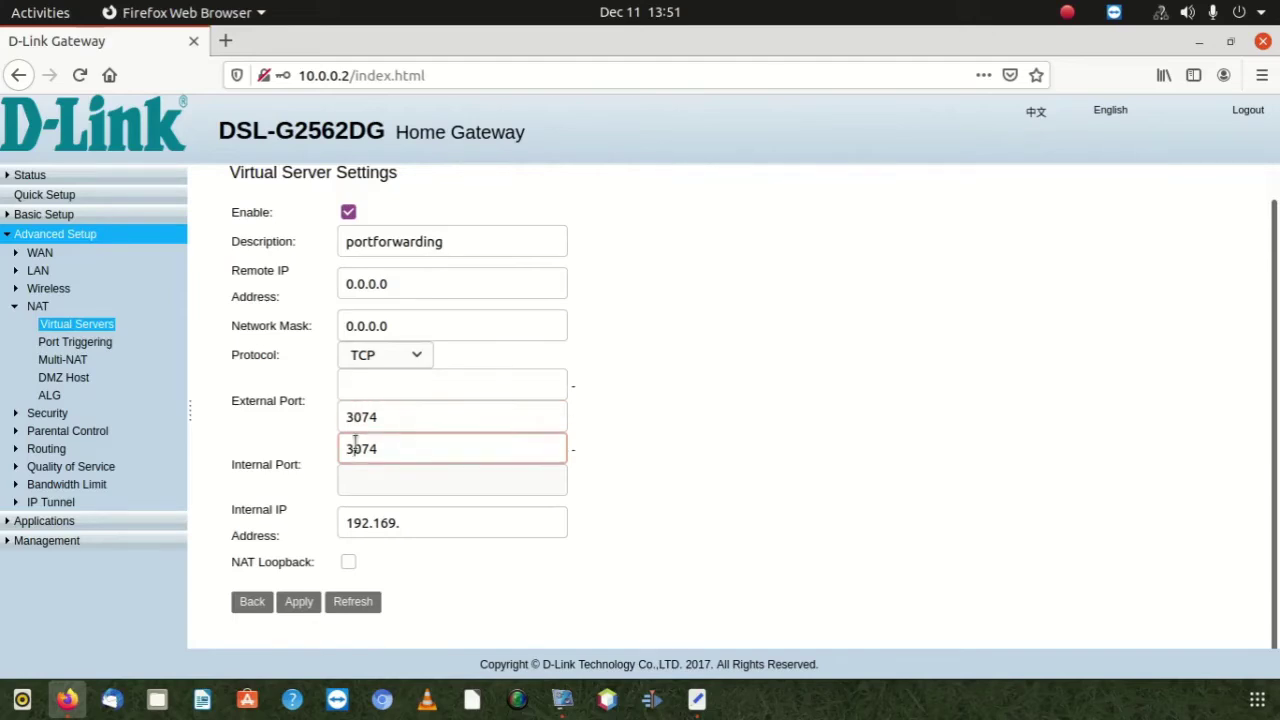
pyautogui.click(398, 524)
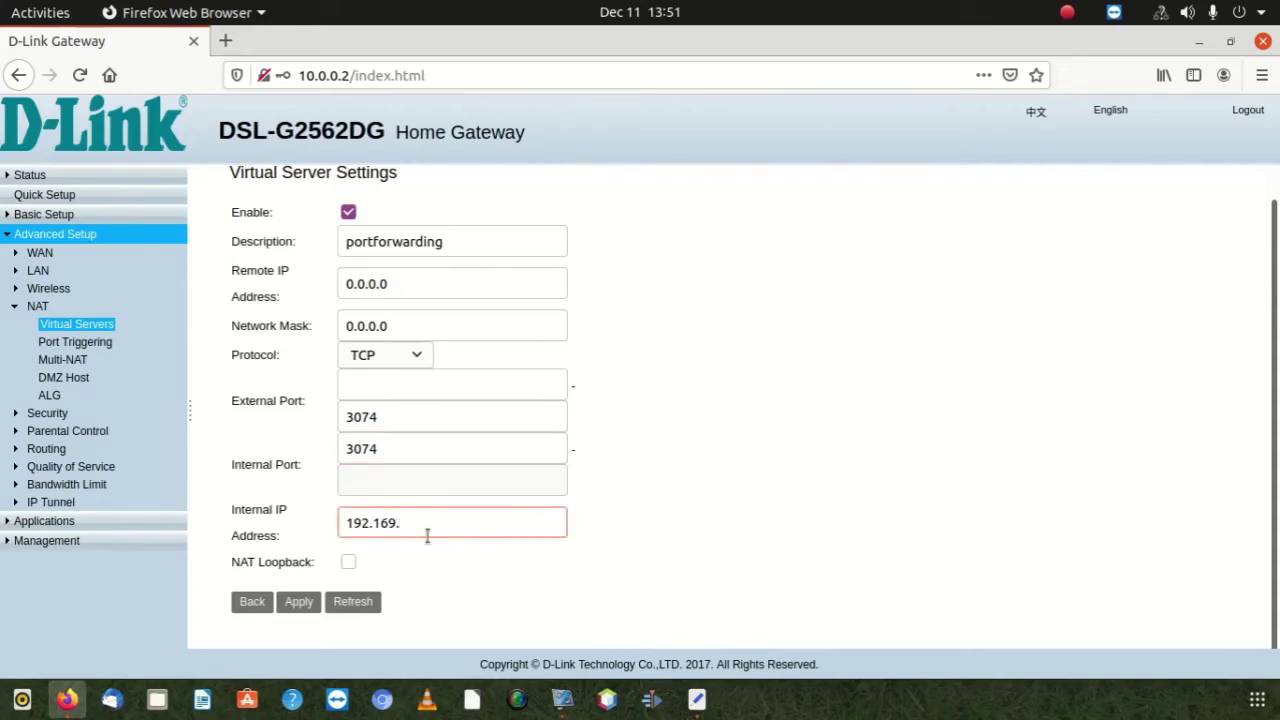
# Scroll up the Virtual Server form to bring the internal IP address field into view
pyautogui.scroll(1, 427, 535)
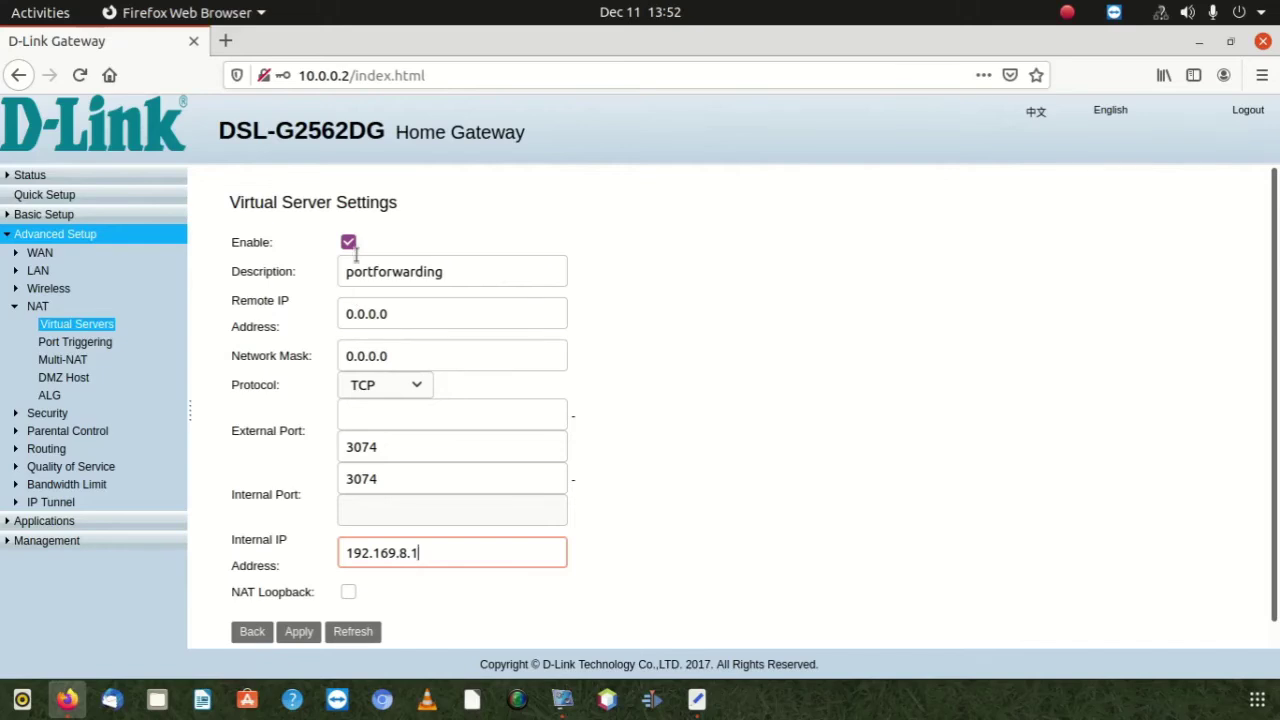
pyautogui.click(367, 270)
pyautogui.doubleClick(367, 268)
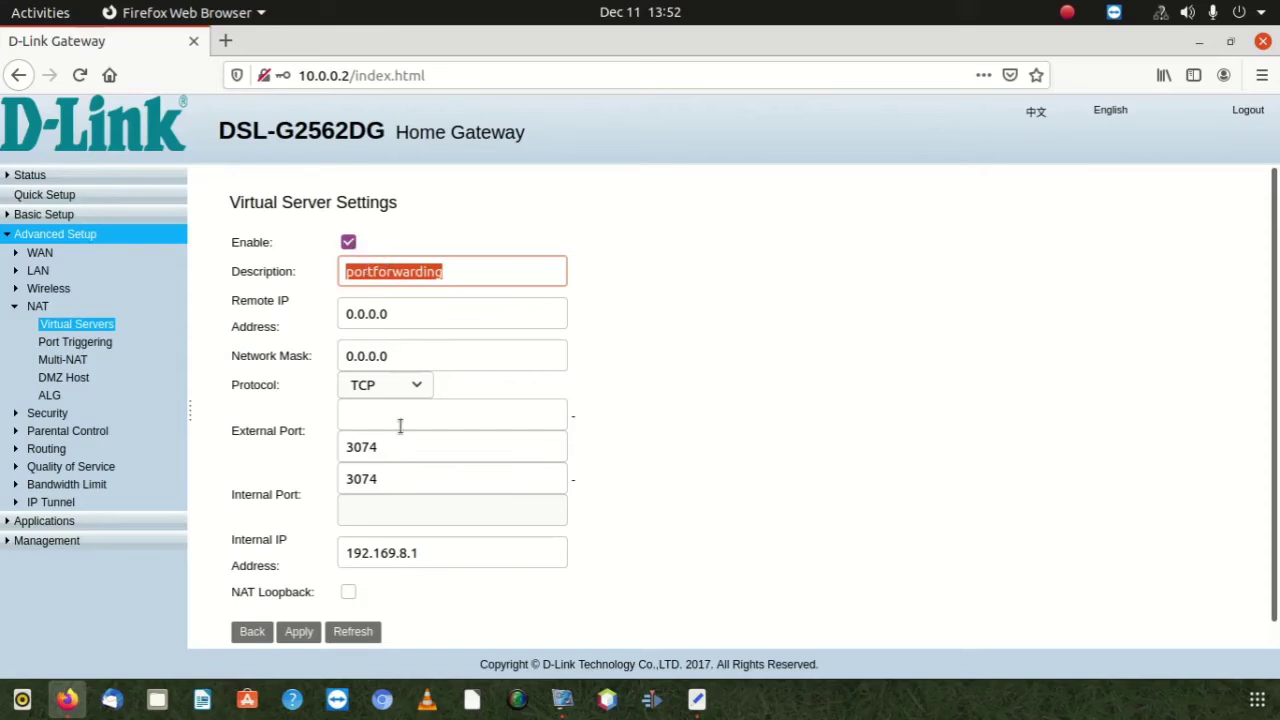
pyautogui.click(410, 395)
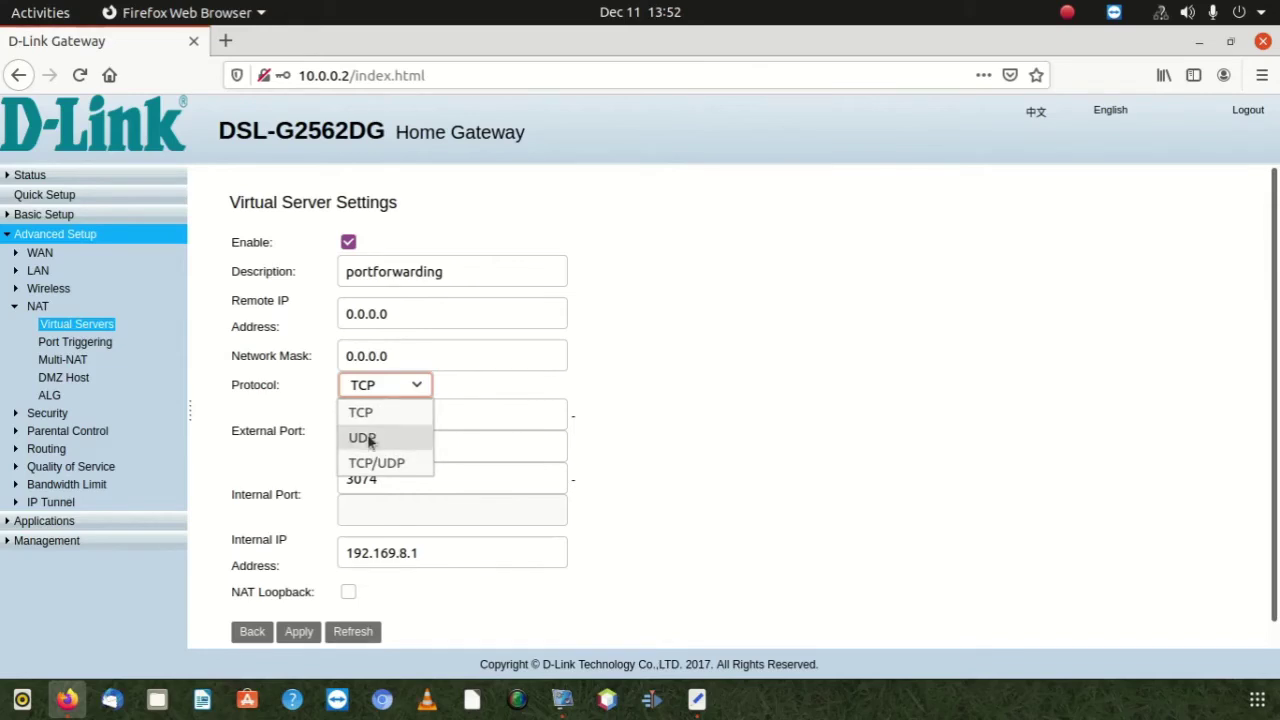
pyautogui.click(367, 415)
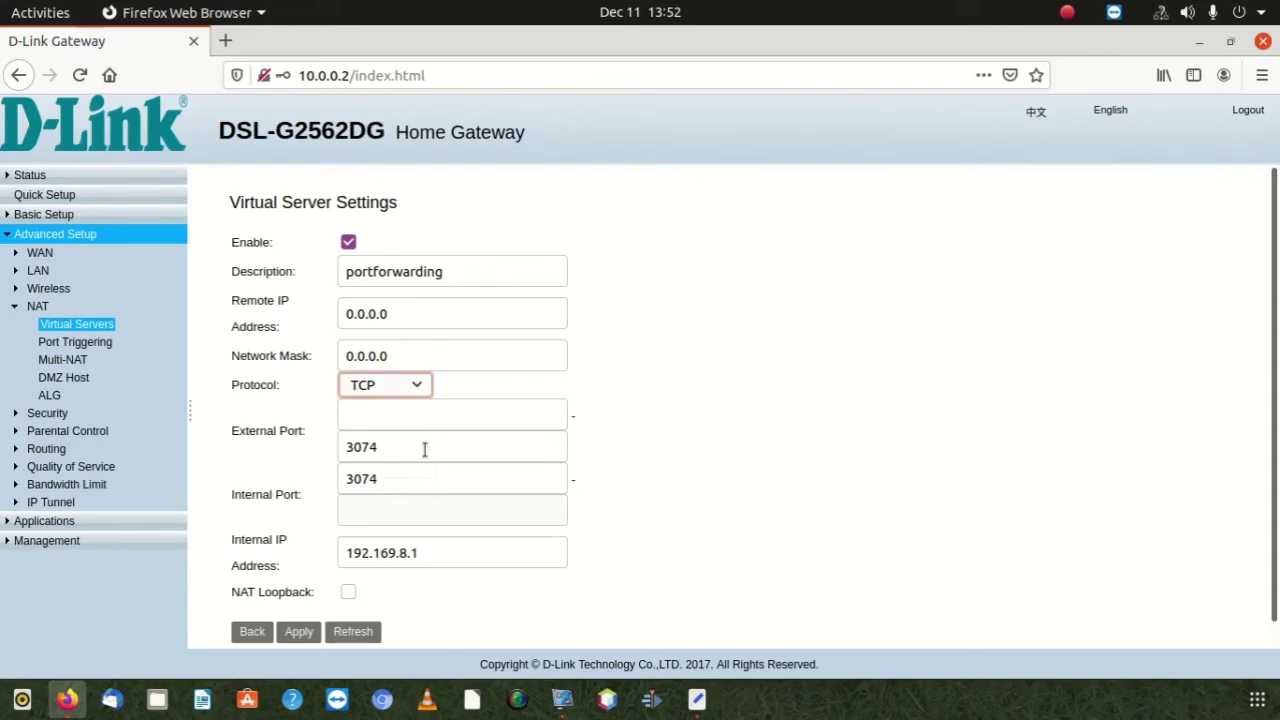
pyautogui.click(403, 445)
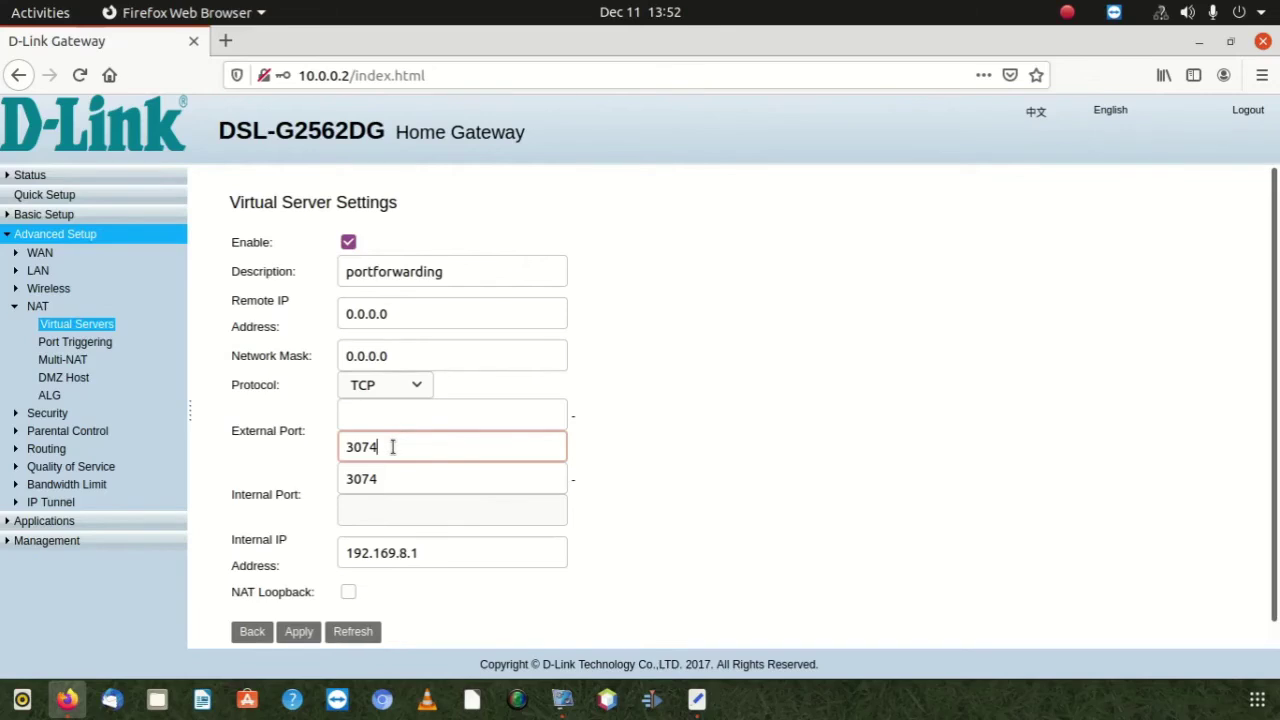
pyautogui.click(420, 545)
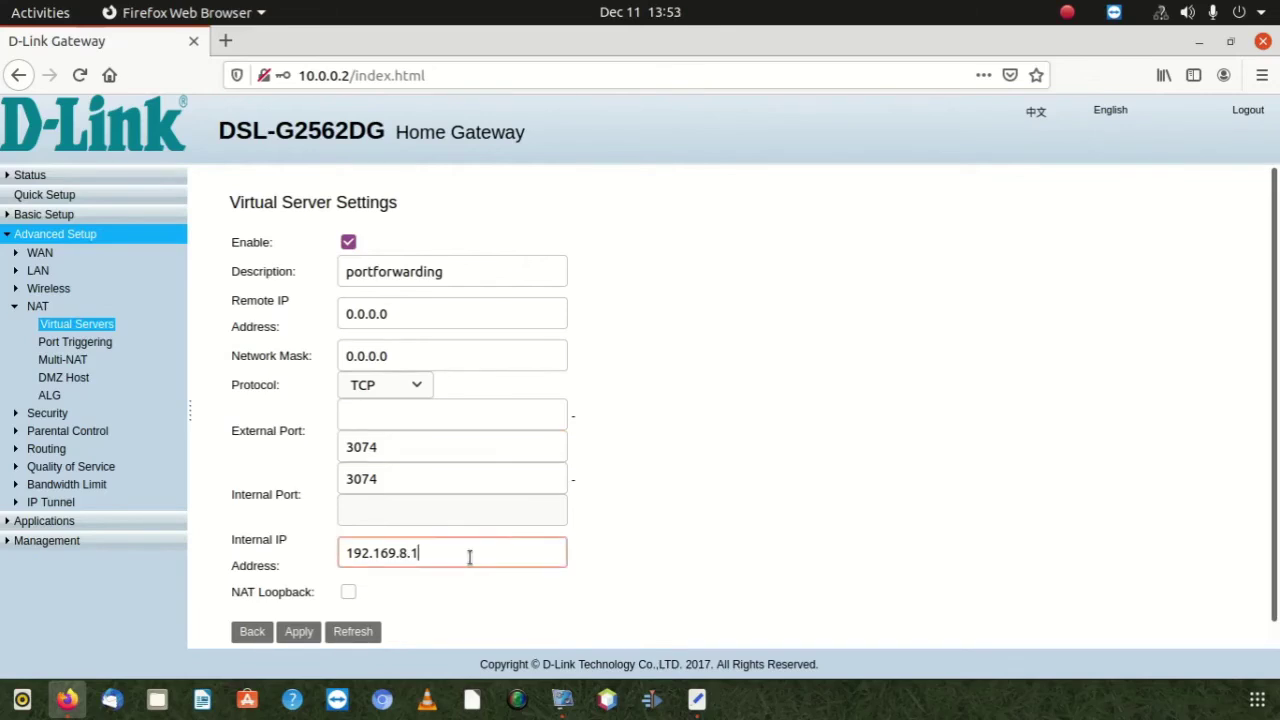
pyautogui.moveTo(471, 557); pyautogui.dragTo(328, 545)
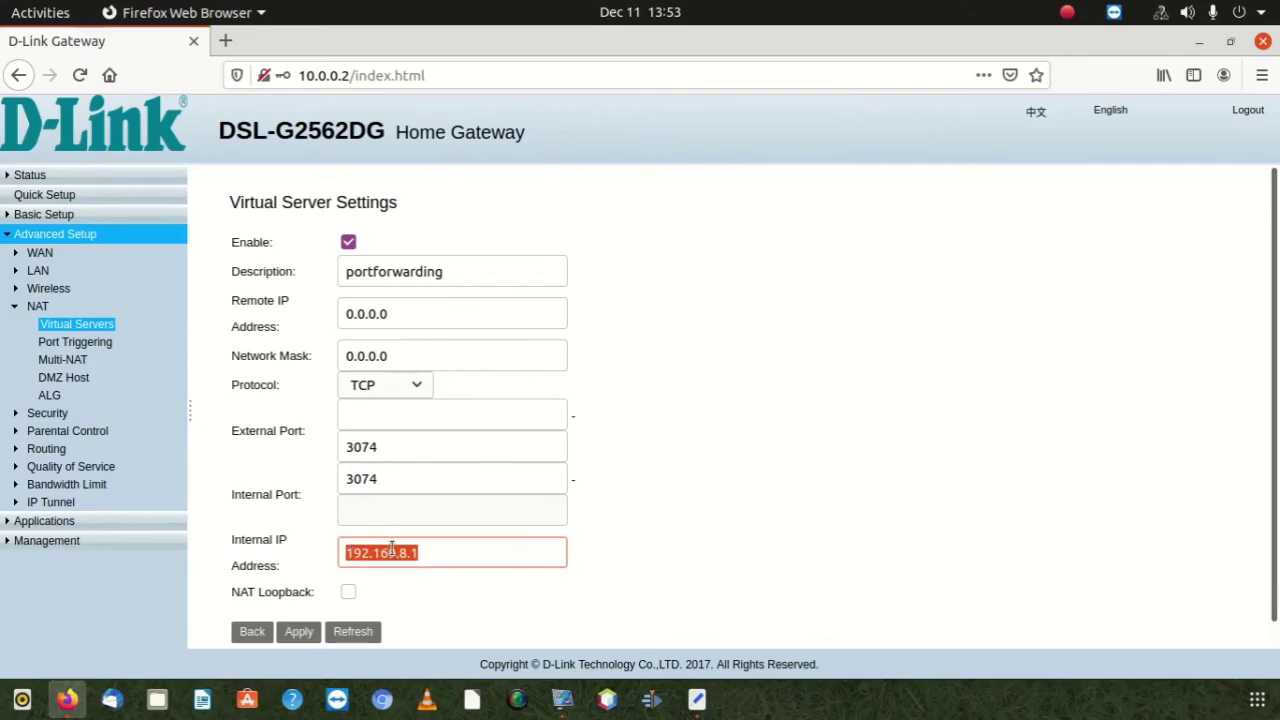